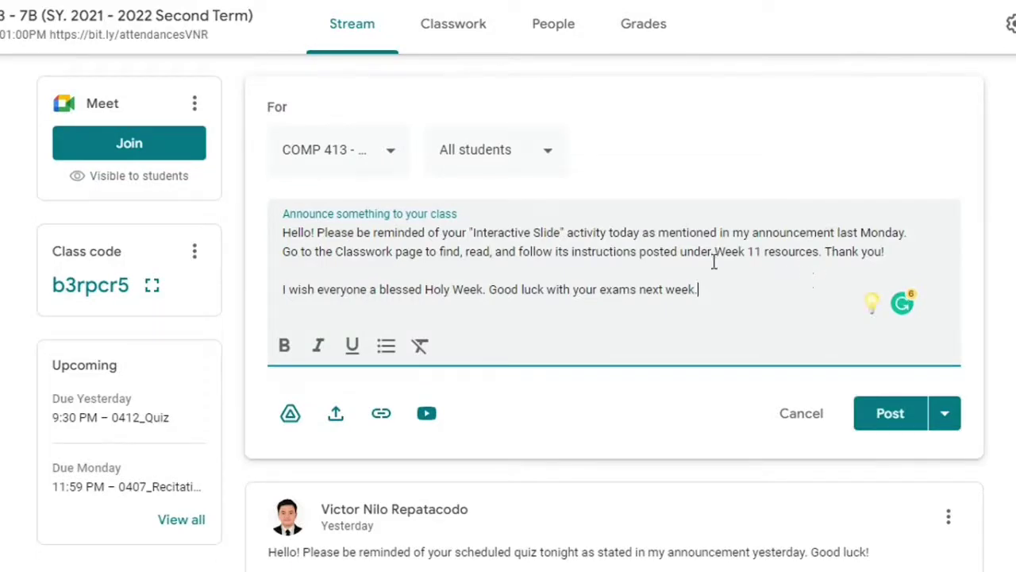
Address the announcement to COMP 413 - 5B, 4B and 6B alongside 7B, for 4 classes
left_click(390, 154)
scroll(502, 126, "down", 1)
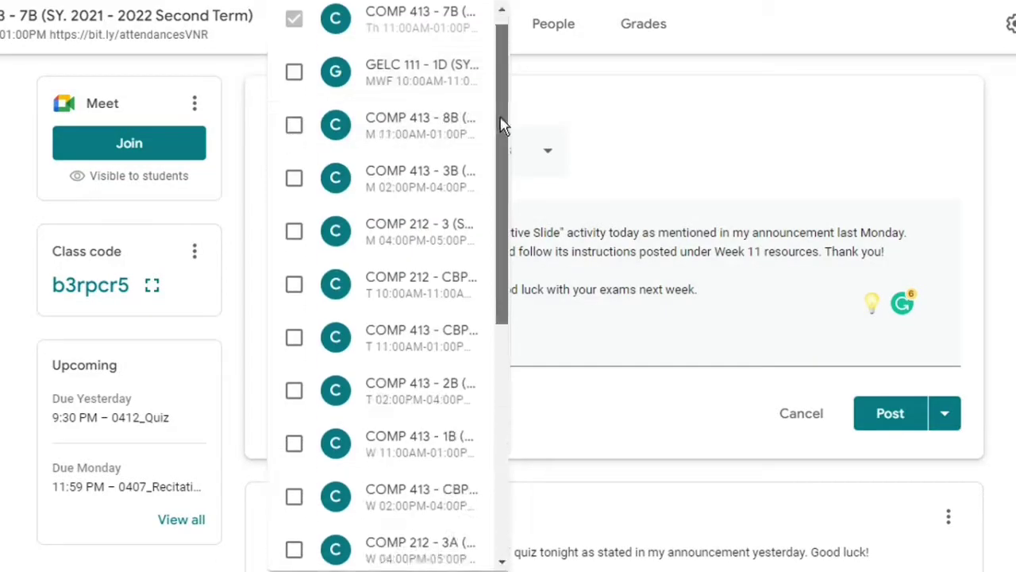
left_click_drag(502, 125, 483, 311)
left_click(293, 299)
left_click(293, 352)
left_click(293, 405)
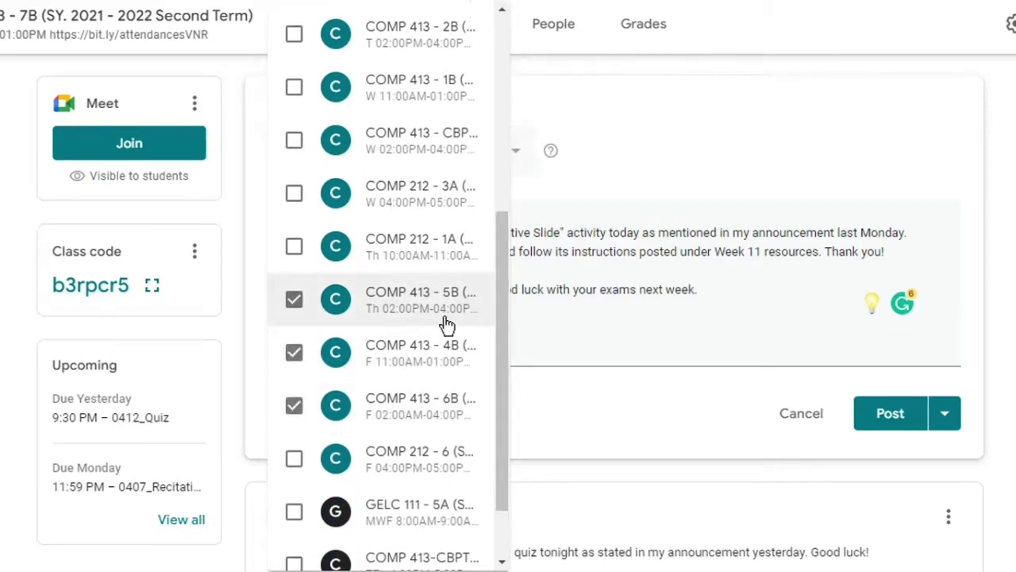
scroll(447, 324, "down", 1)
left_click(655, 248)
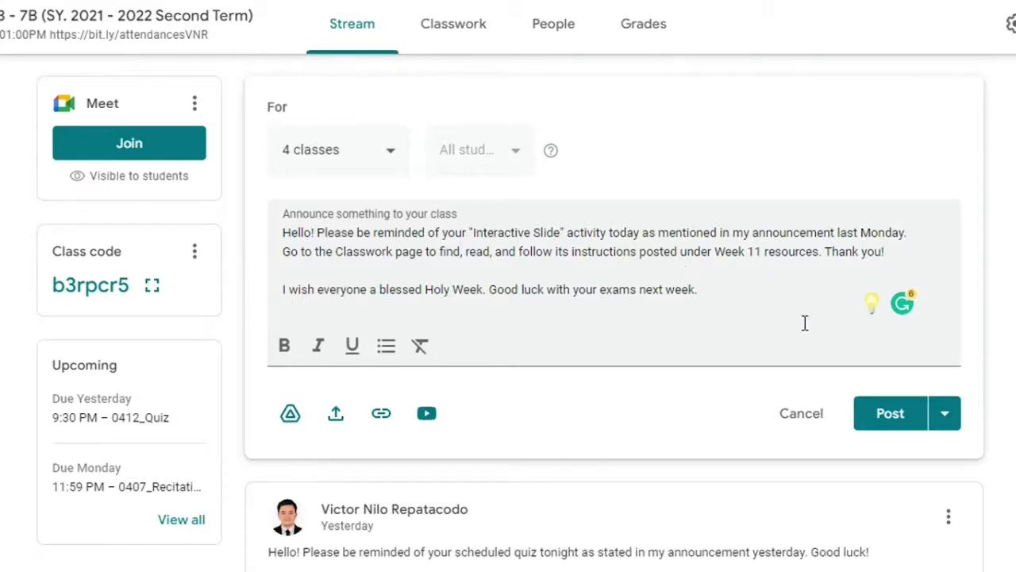
left_click(945, 420)
Schedule the 7B announcement to publish on Apr 13, 2022 at 10:00 AM
left_click(915, 454)
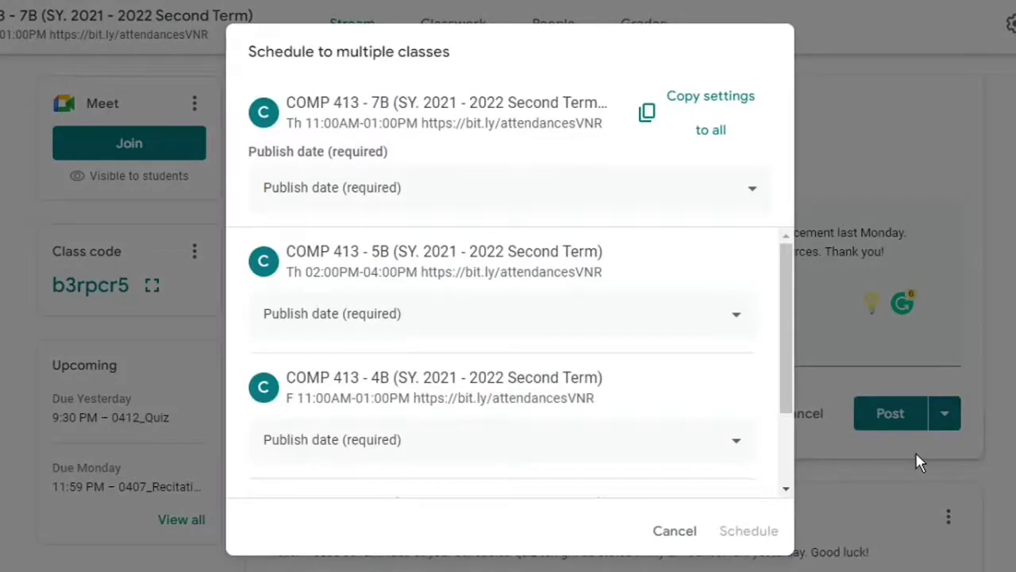
left_click(397, 198)
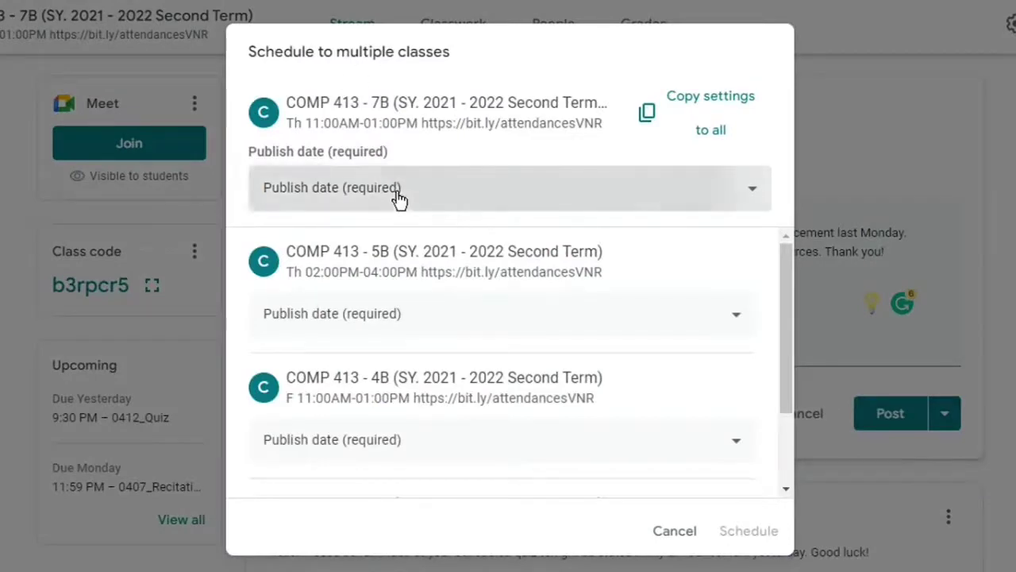
left_click(358, 299)
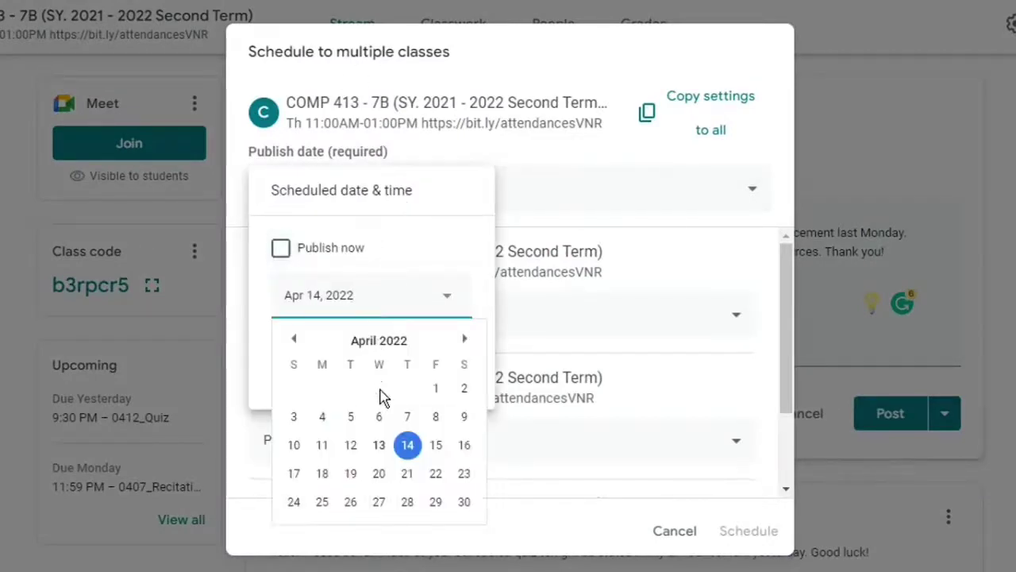
left_click(377, 449)
left_click(312, 359)
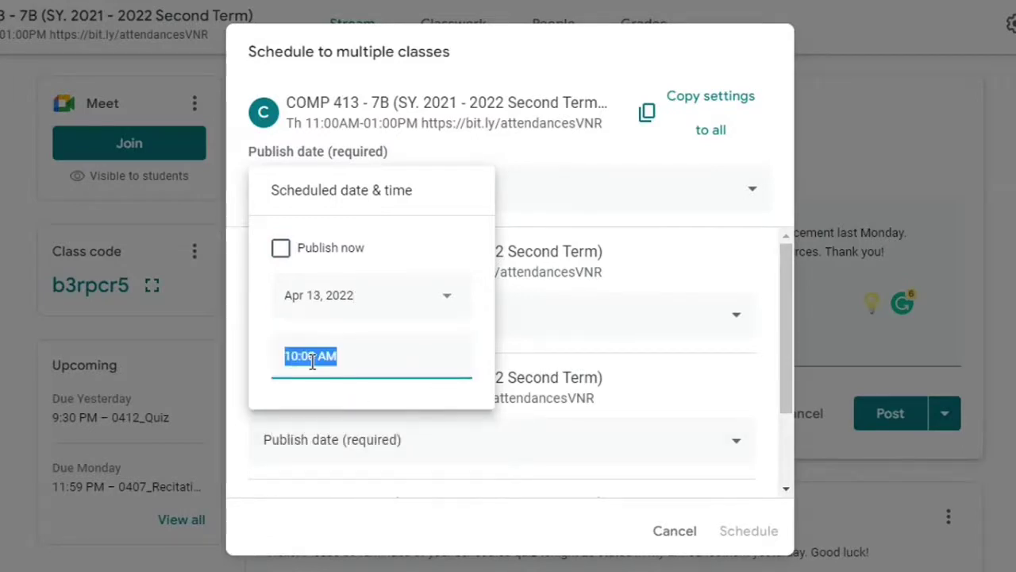
left_click(555, 234)
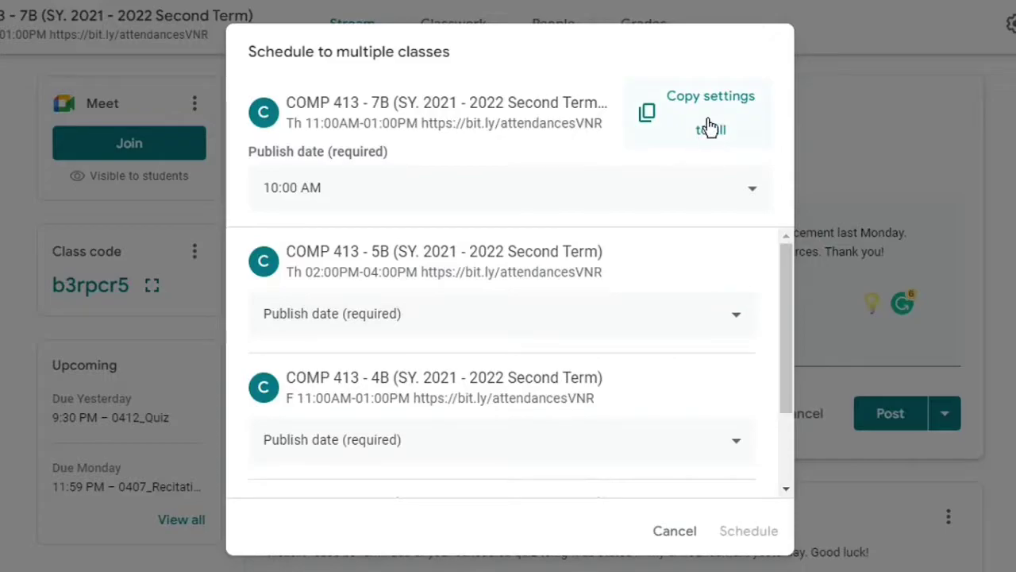
Copy 7B's schedule to all classes, check 5B's date and time, and schedule the post
left_click(710, 127)
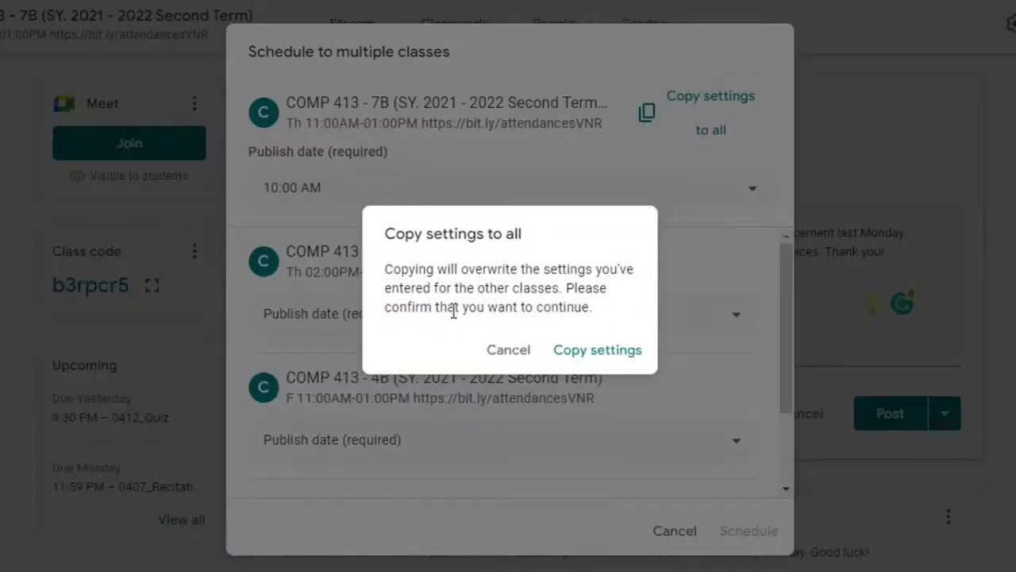
left_click(597, 350)
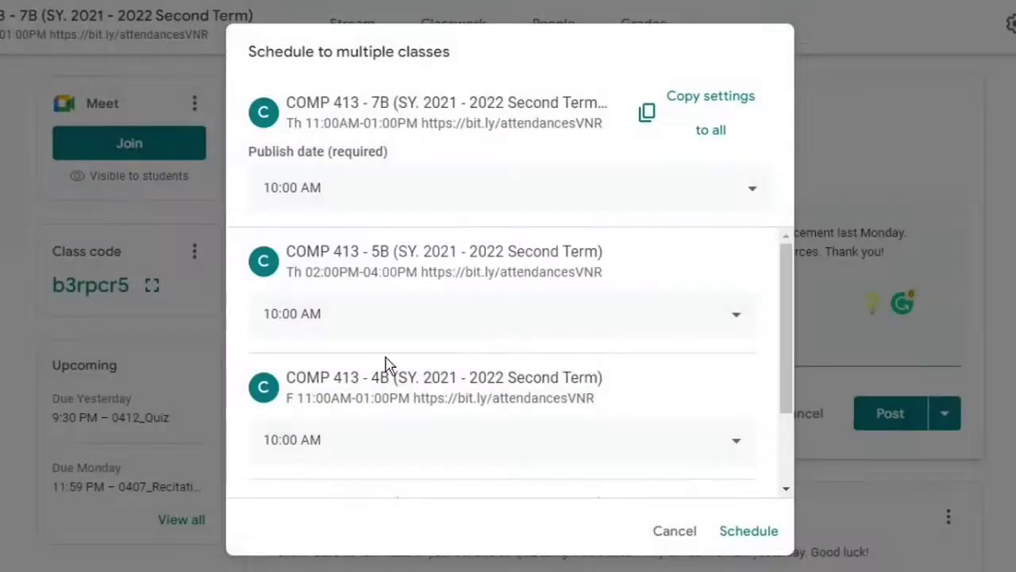
scroll(343, 346, "down", 3)
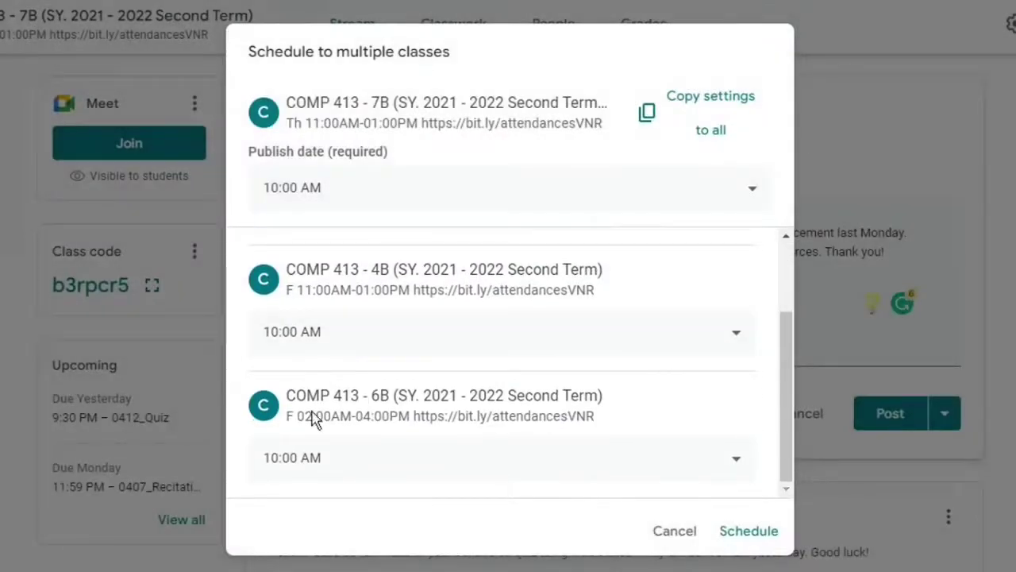
scroll(347, 347, "up", 2)
left_click(336, 331)
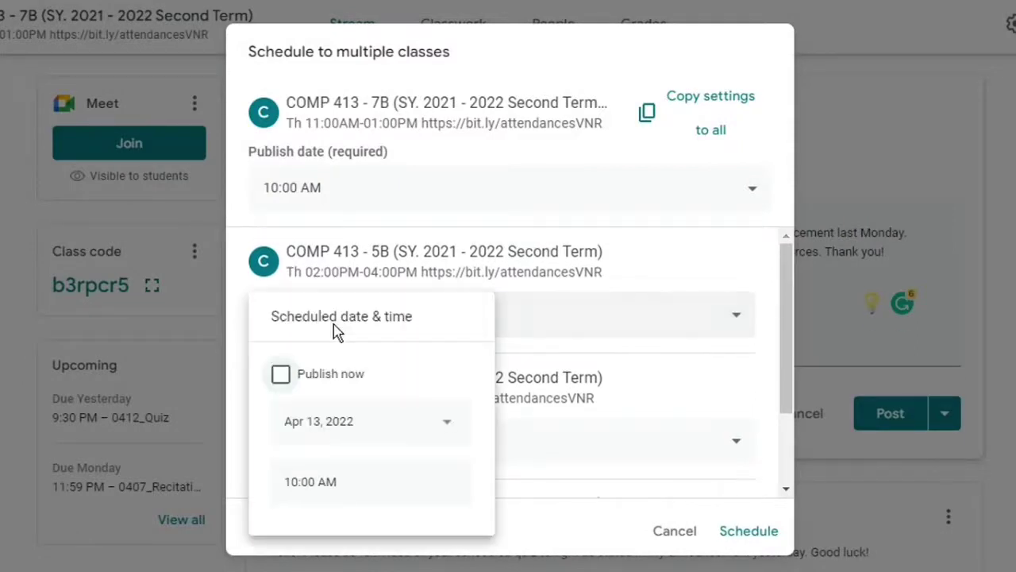
left_click(334, 436)
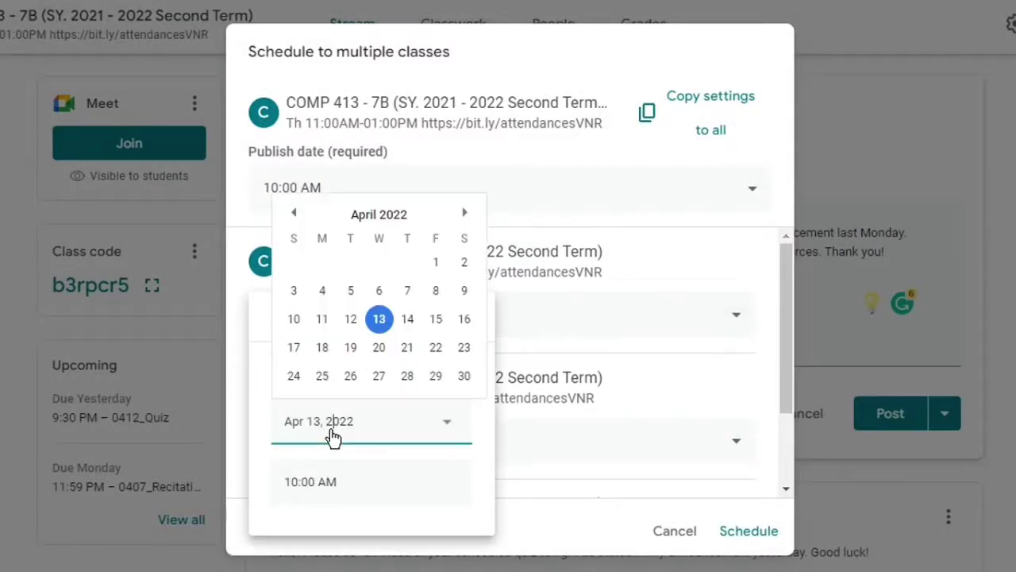
left_click(328, 481)
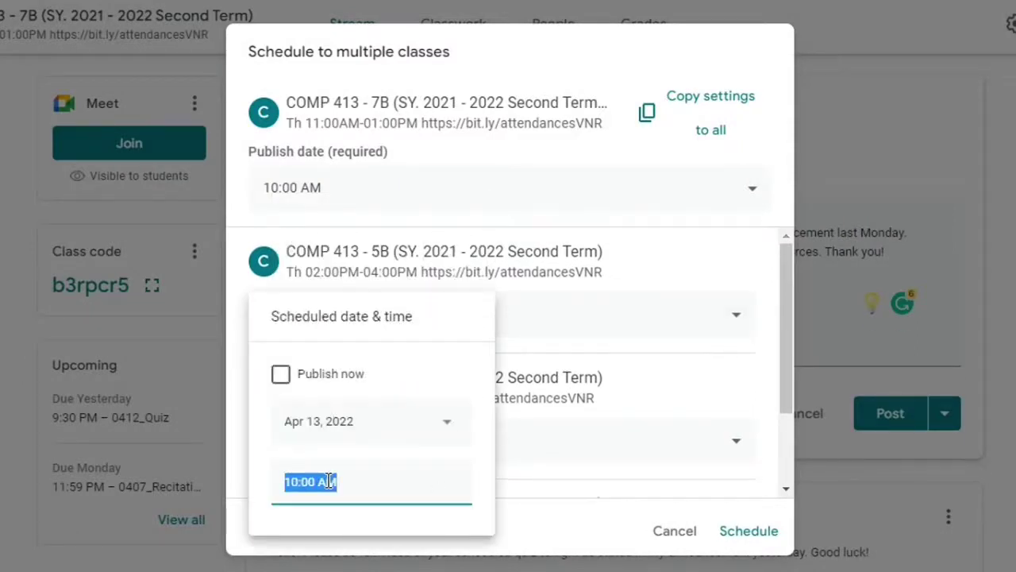
left_click(558, 252)
left_click_drag(786, 302, 763, 415)
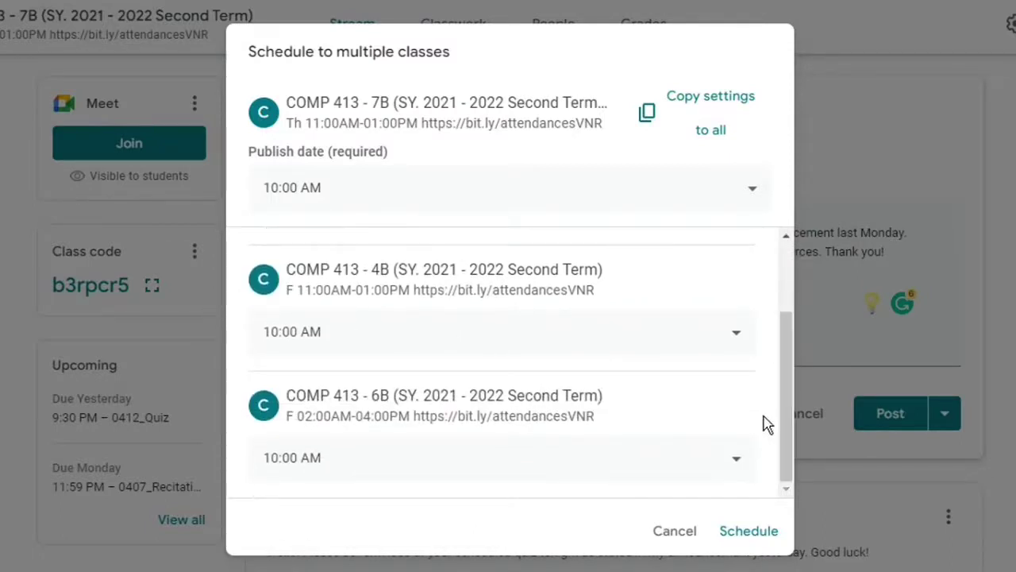
left_click(758, 538)
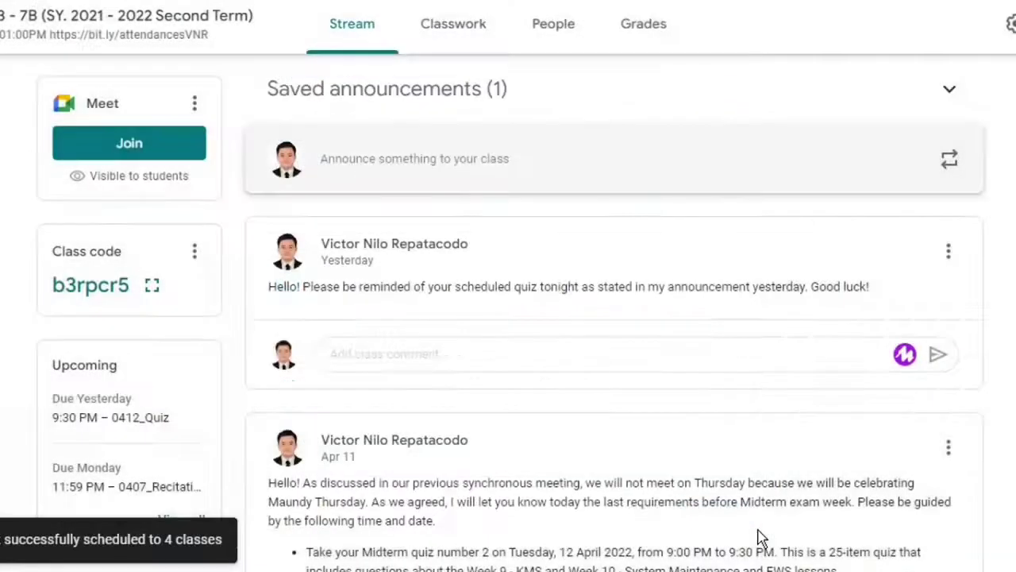
Review the saved 10:00 AM scheduled announcement in the 7B and 5B classes
scroll(666, 401, "up", 3)
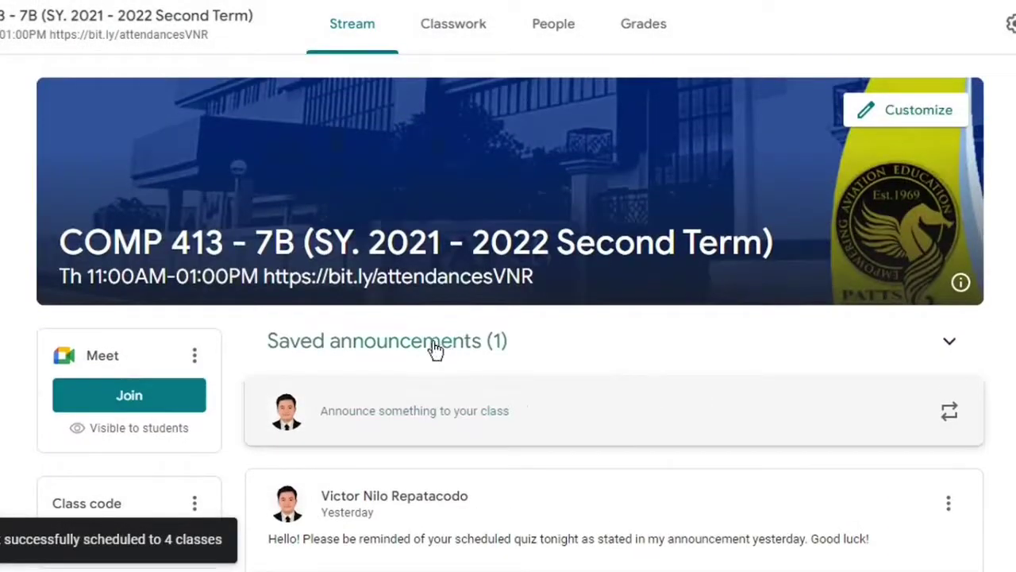
left_click(433, 347)
left_click(436, 401)
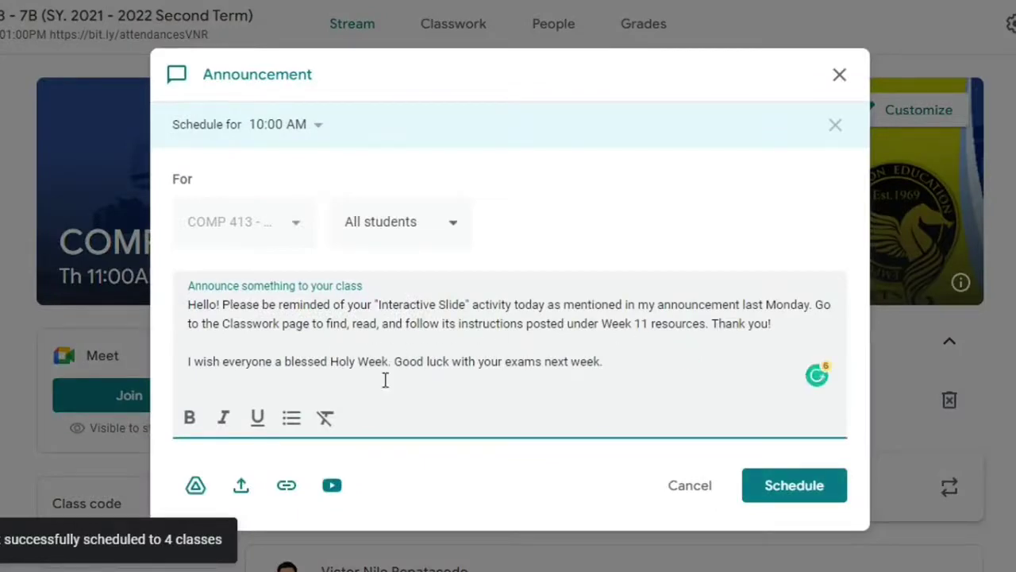
left_click(667, 488)
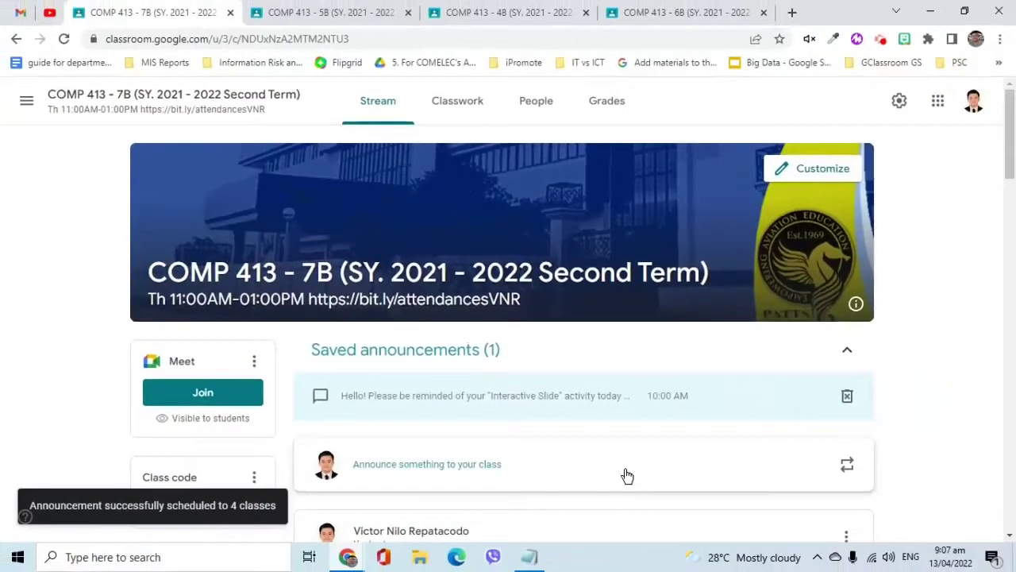
left_click(343, 10)
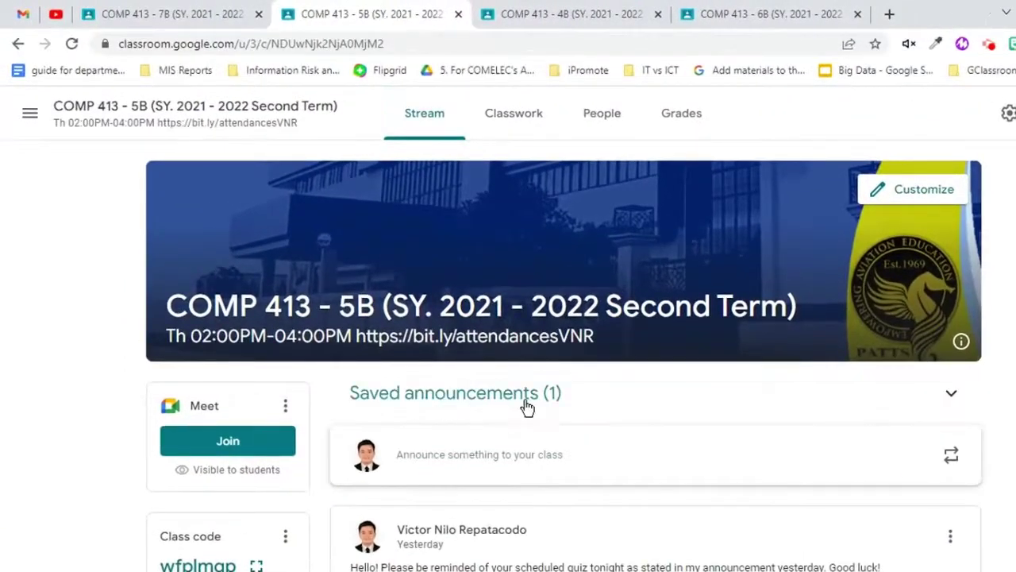
left_click(528, 407)
left_click(528, 444)
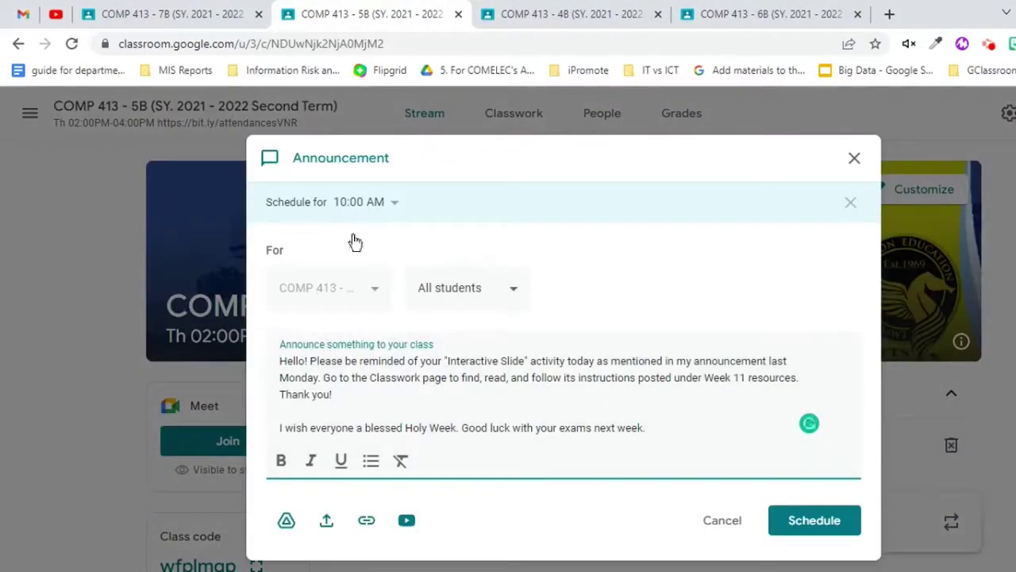
left_click(721, 520)
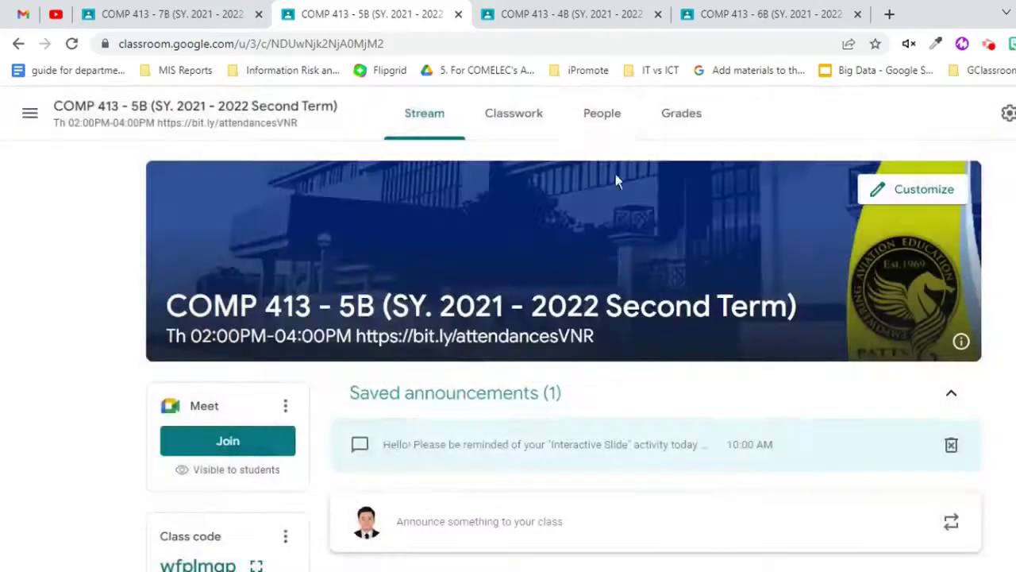
Review the saved scheduled announcement in the 4B and 6B classes
left_click(508, 11)
left_click(493, 397)
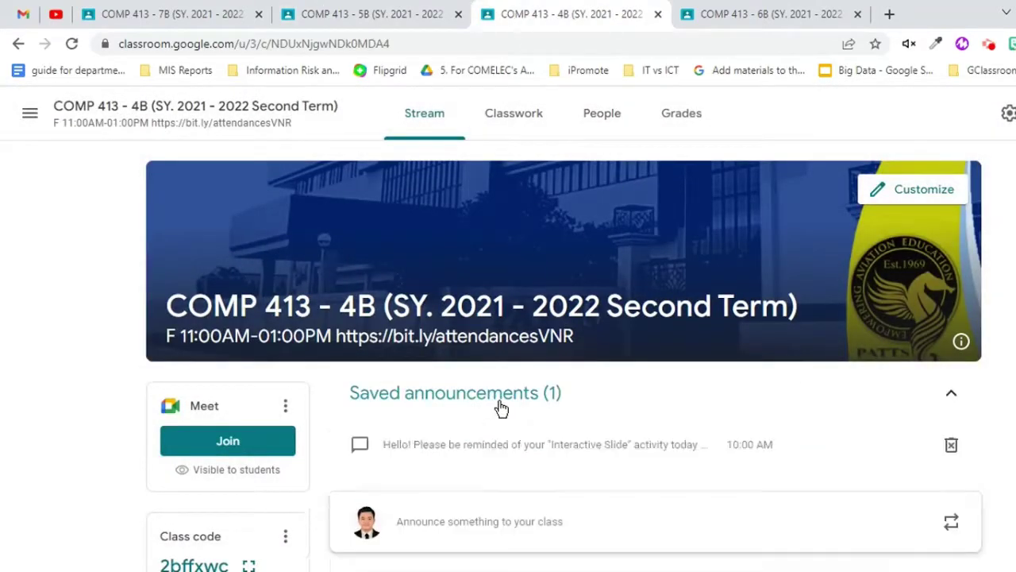
left_click(530, 448)
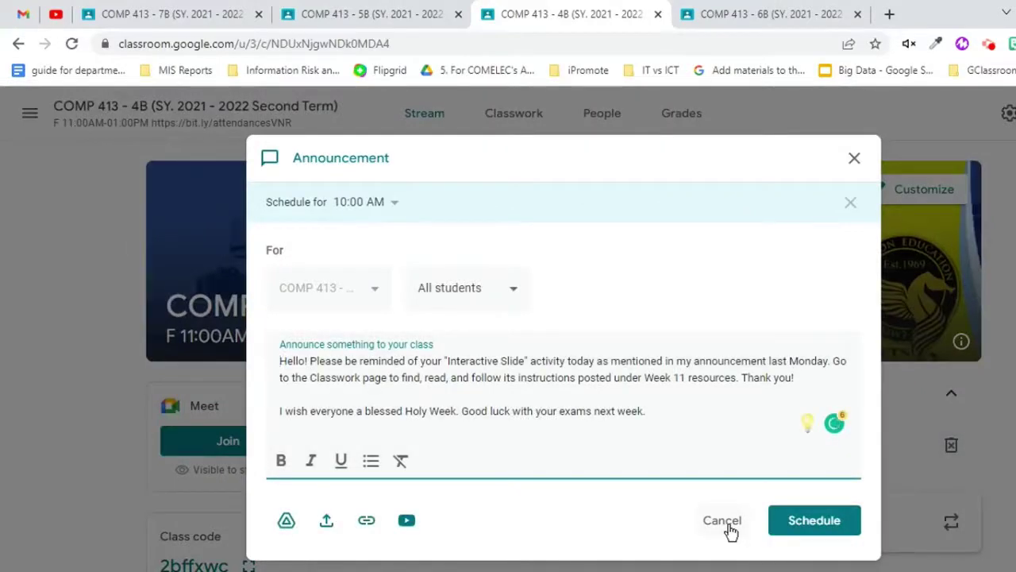
left_click(722, 520)
left_click(802, 12)
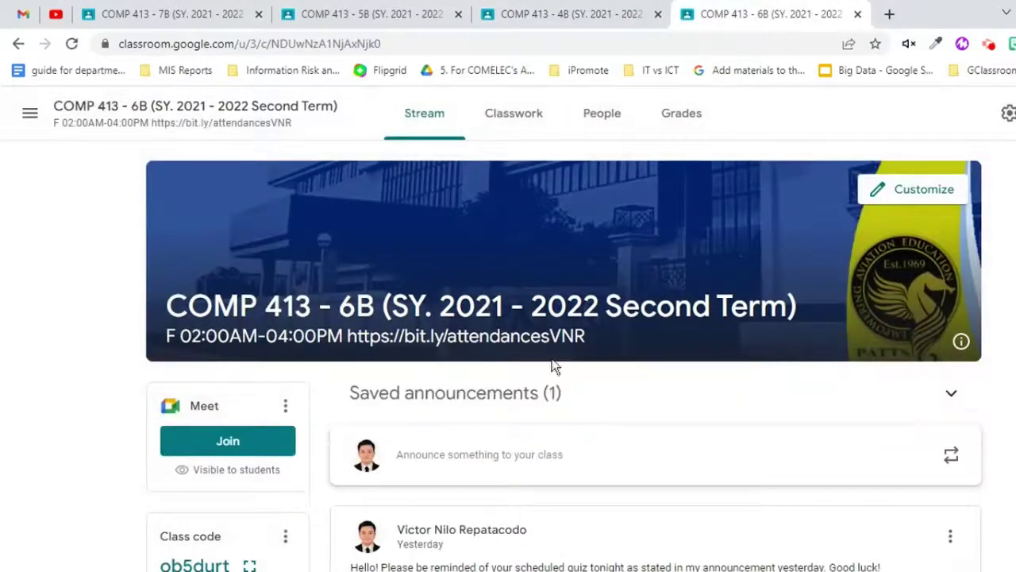
left_click(488, 398)
left_click(522, 445)
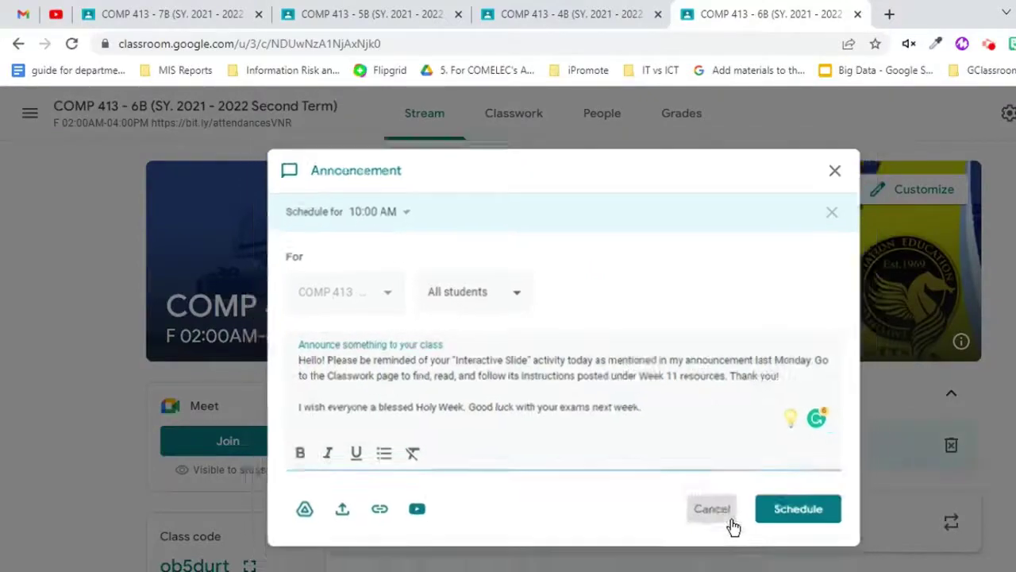
left_click(727, 524)
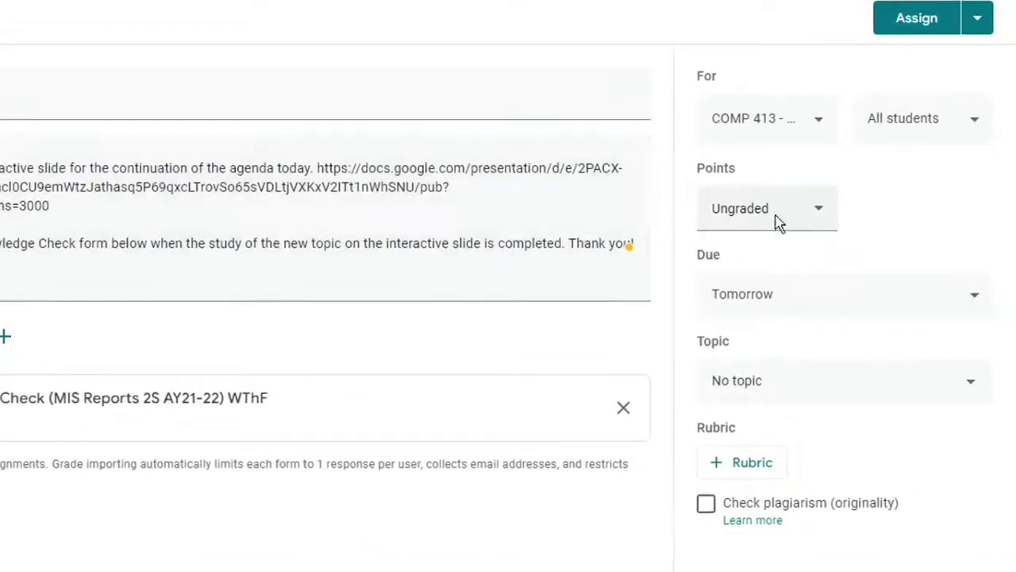
Give the assignment 10 points, due Apr 13, 2022 11:59 PM, under topic MW11: IS Reports
left_click_drag(781, 208, 655, 213)
type("10")
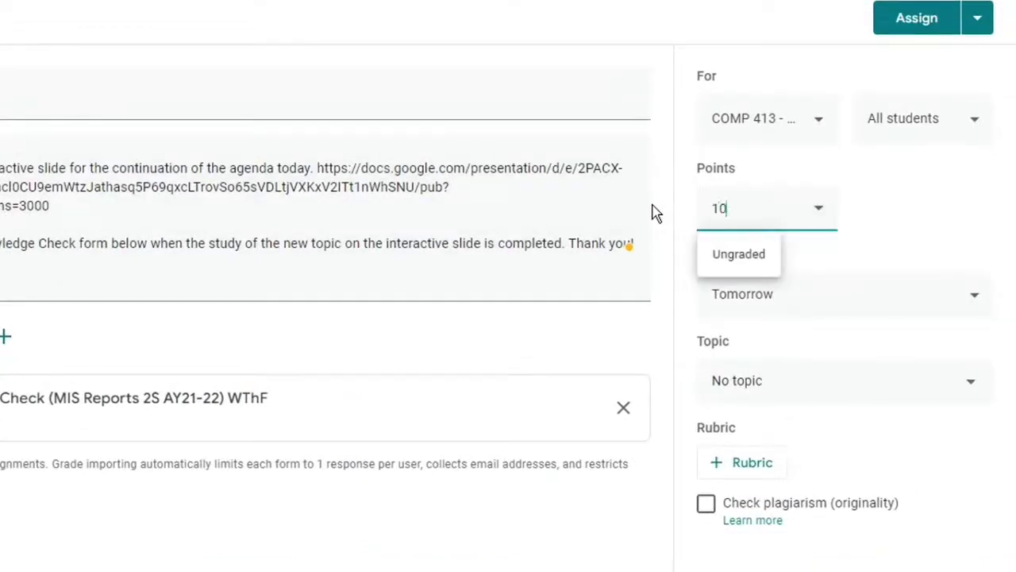
left_click(780, 303)
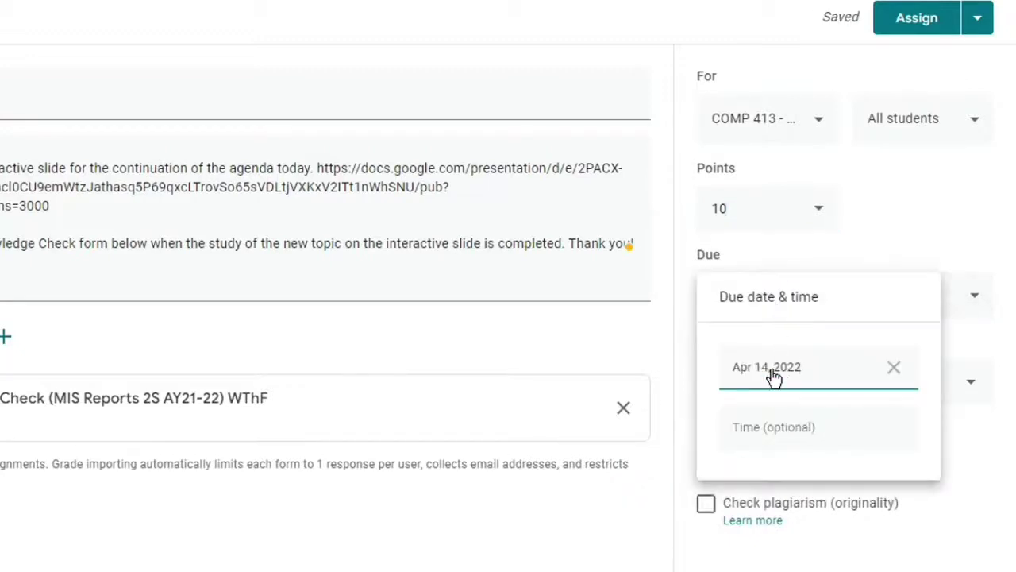
left_click(770, 368)
left_click(828, 270)
left_click(778, 427)
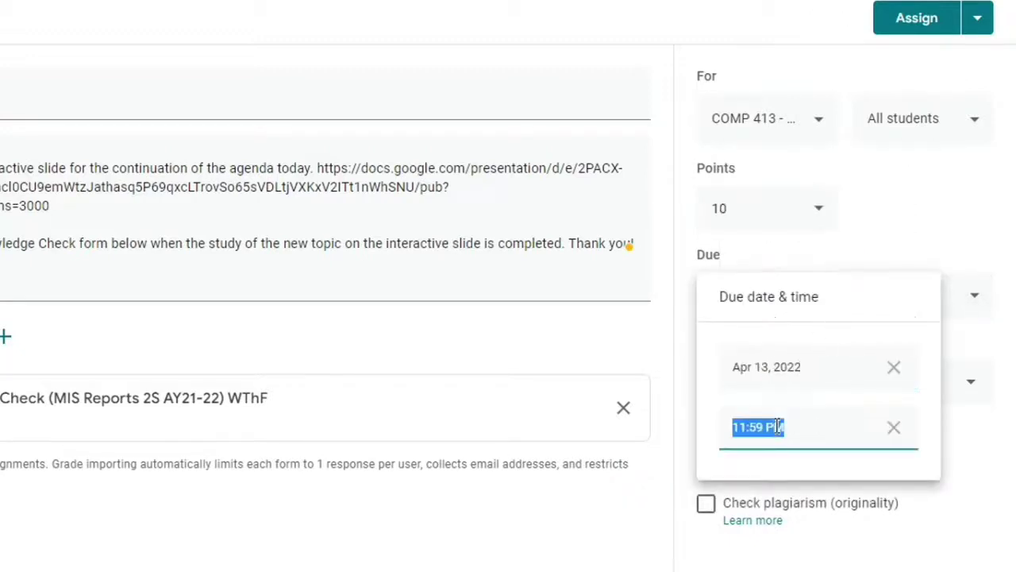
left_click(689, 346)
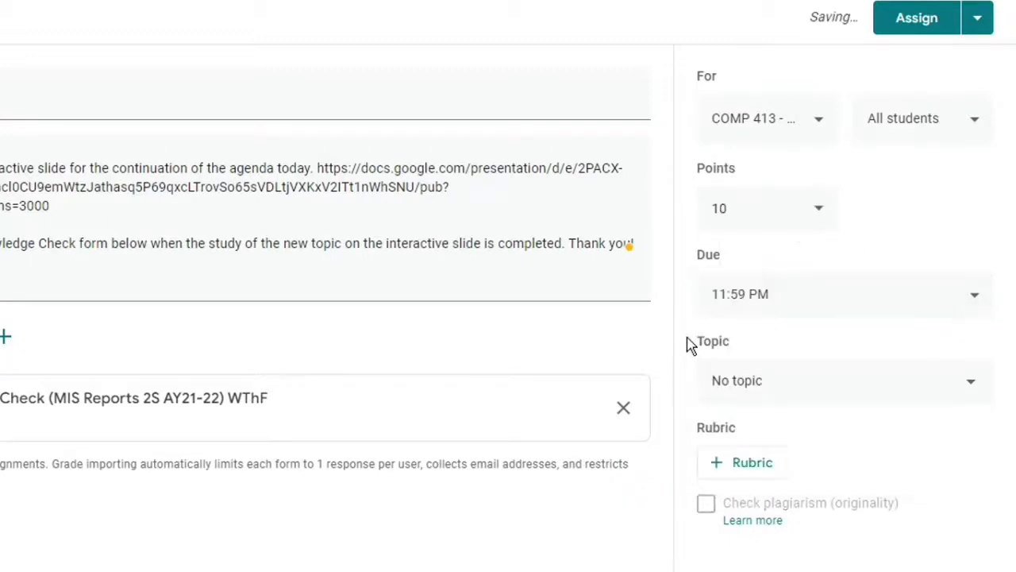
left_click(753, 389)
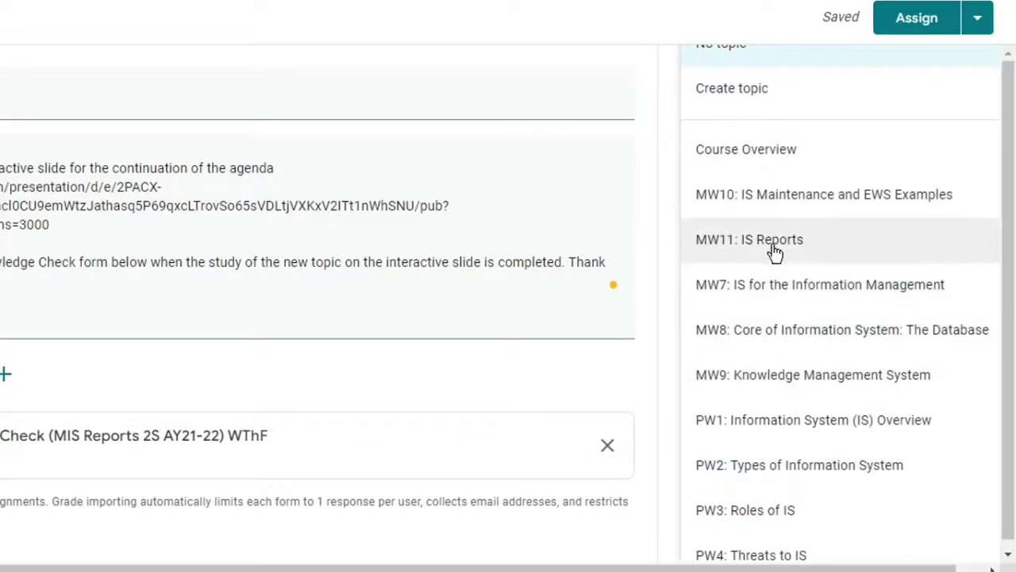
left_click(774, 247)
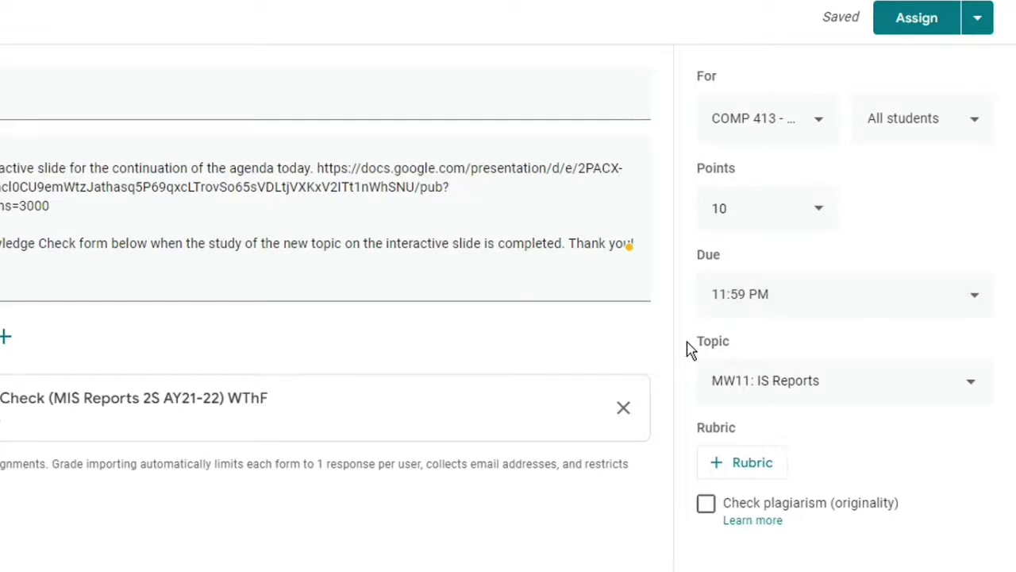
Address the assignment to COMP 413 - 5B, 4B and 6B in addition to 7B
left_click(810, 129)
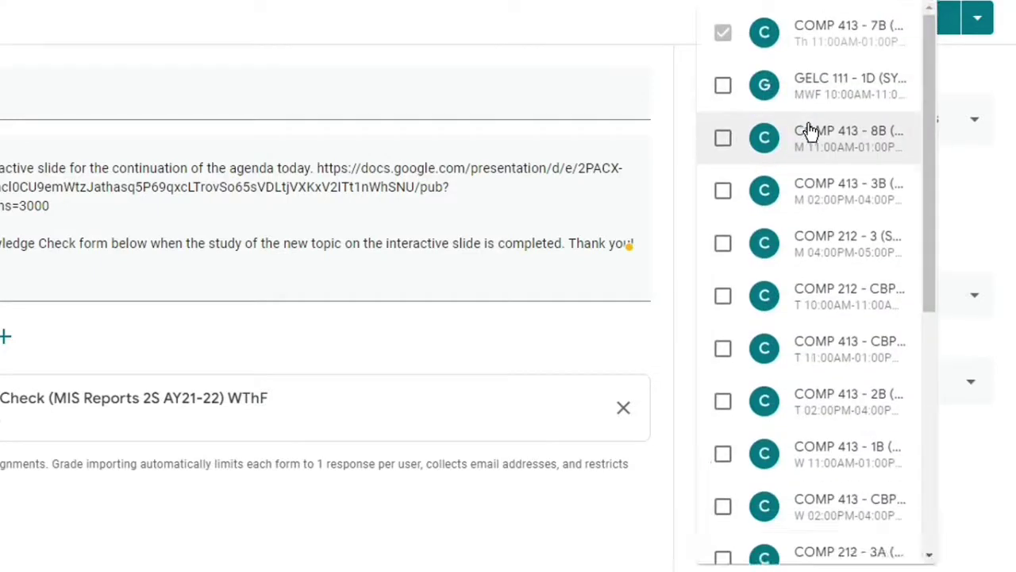
left_click_drag(928, 41, 921, 255)
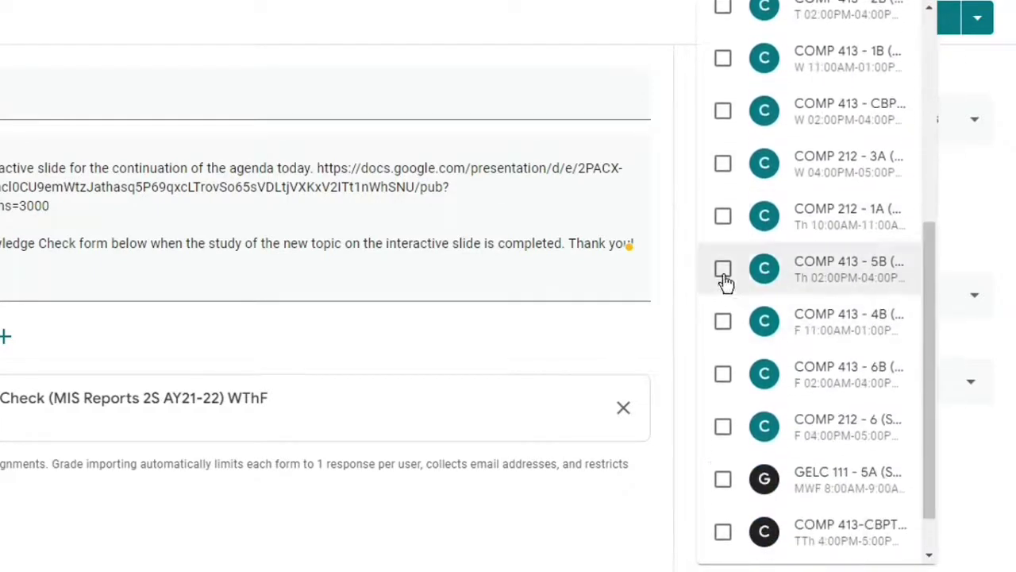
left_click(723, 268)
left_click(723, 321)
left_click(723, 374)
left_click(686, 249)
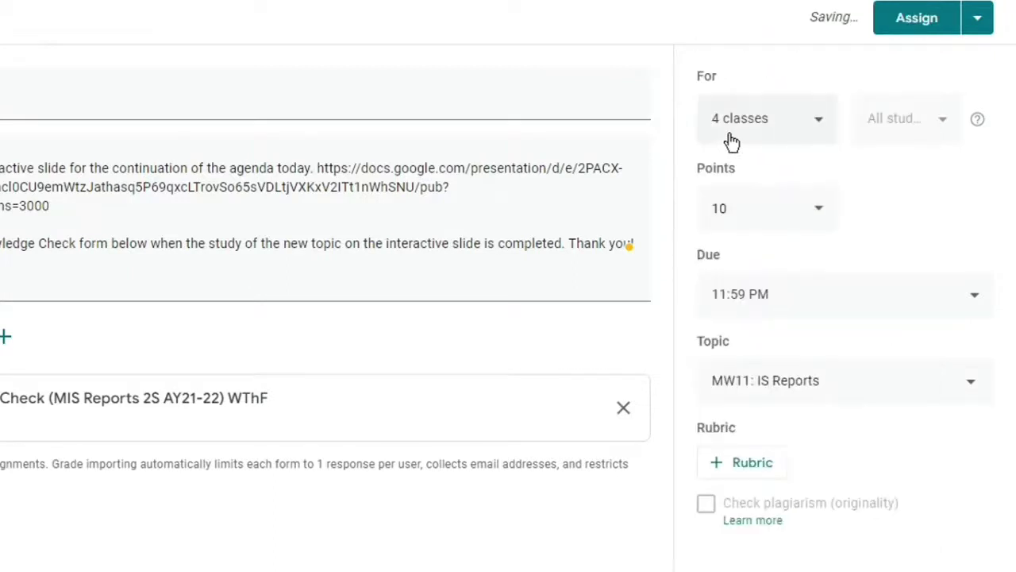
left_click(985, 22)
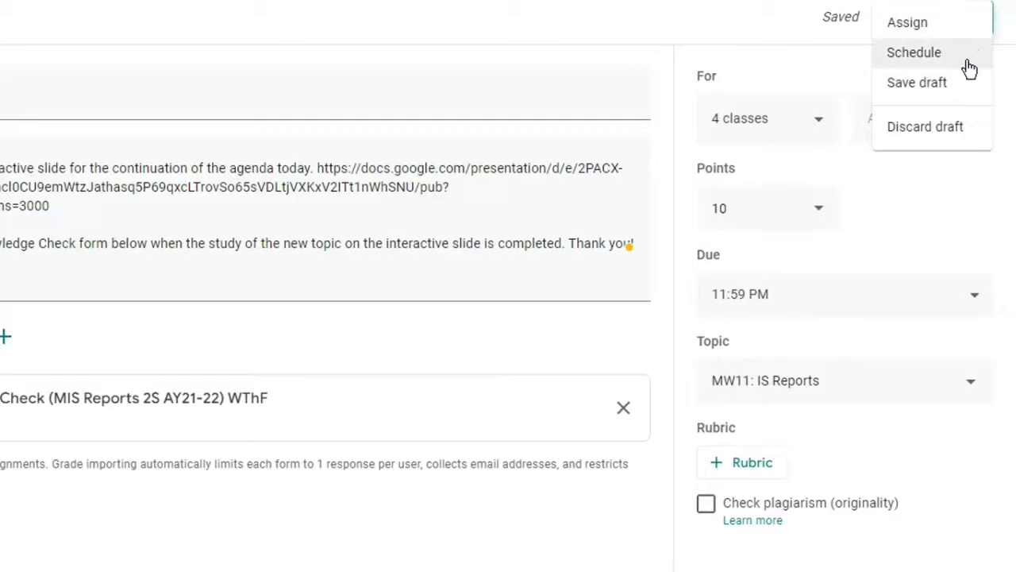
Schedule the 7B assignment to publish on Apr 13, 2022 at 10:00 AM
left_click(967, 60)
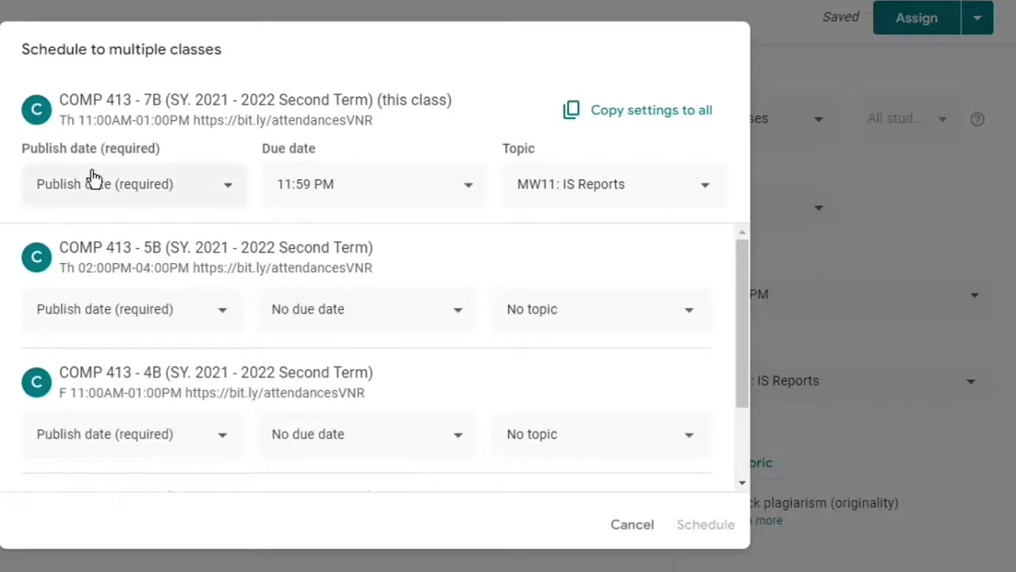
left_click(154, 197)
left_click(107, 290)
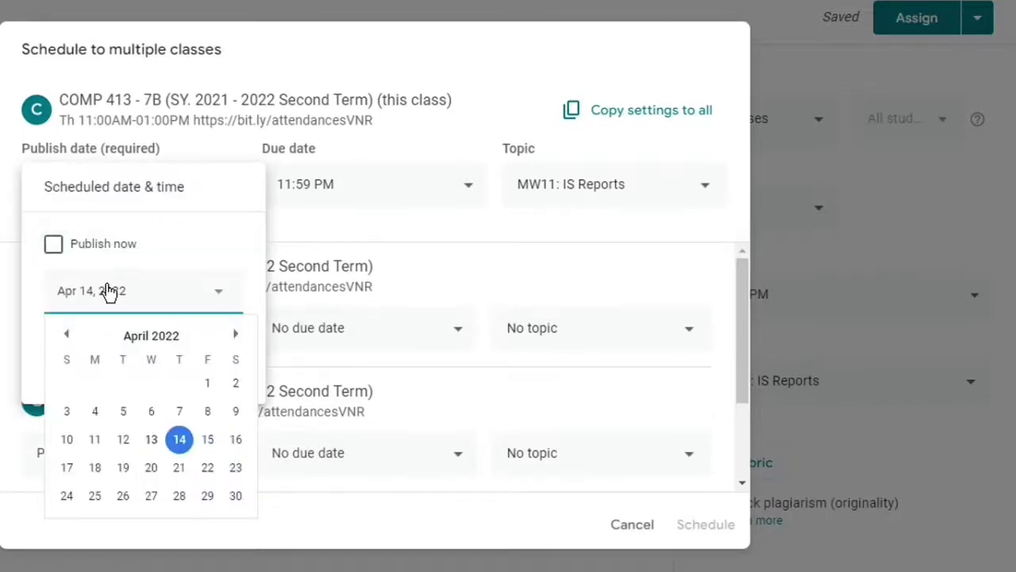
left_click(151, 440)
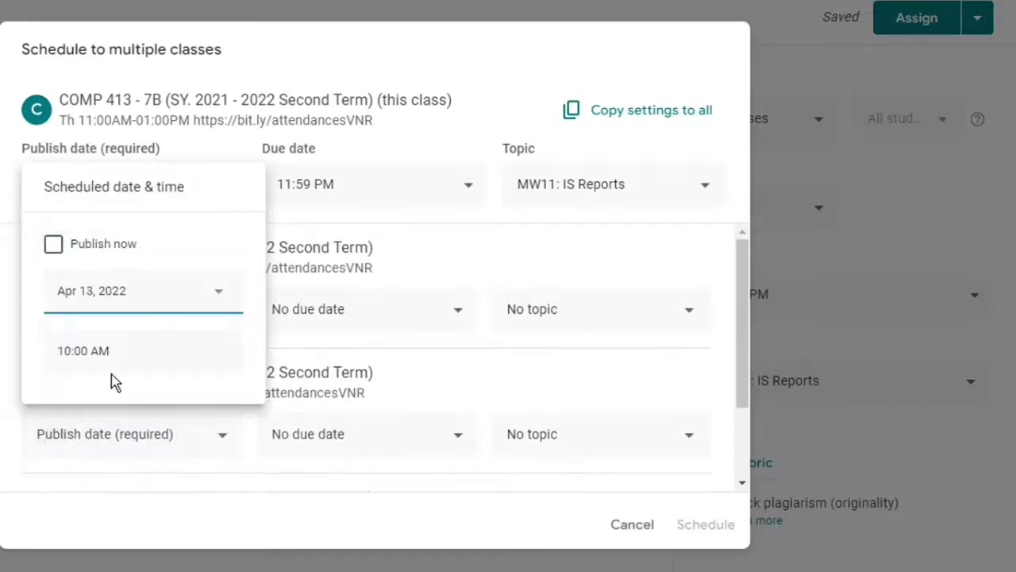
left_click(219, 141)
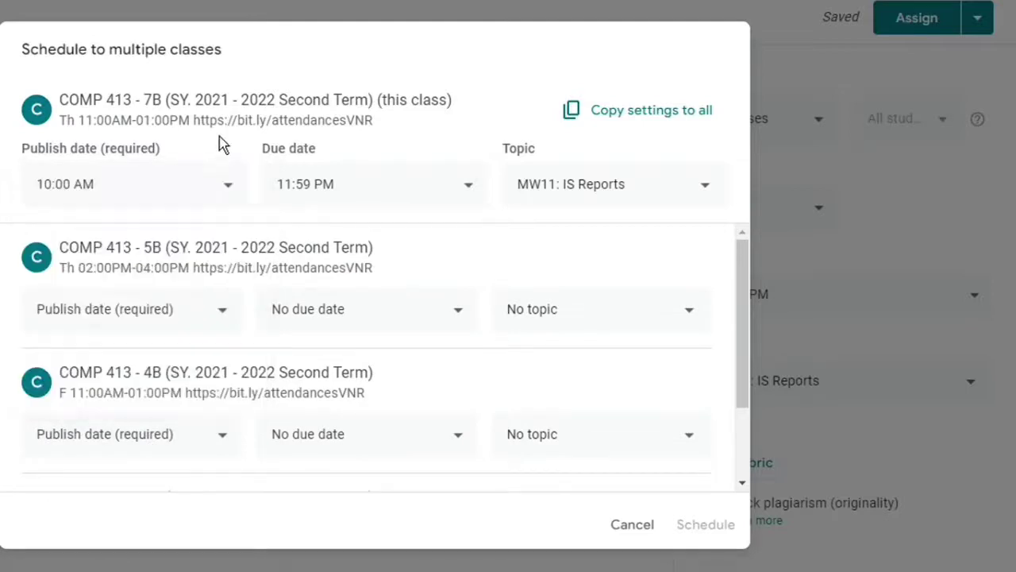
Keep 7B's 11:59 PM due time and MW11: IS Reports topic, and copy settings to all
left_click(356, 190)
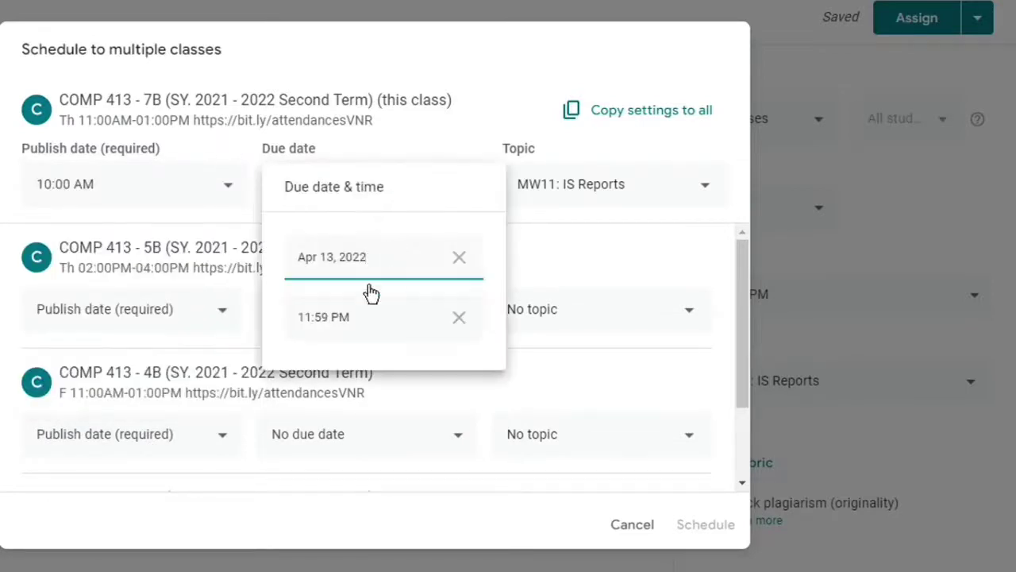
left_click(431, 119)
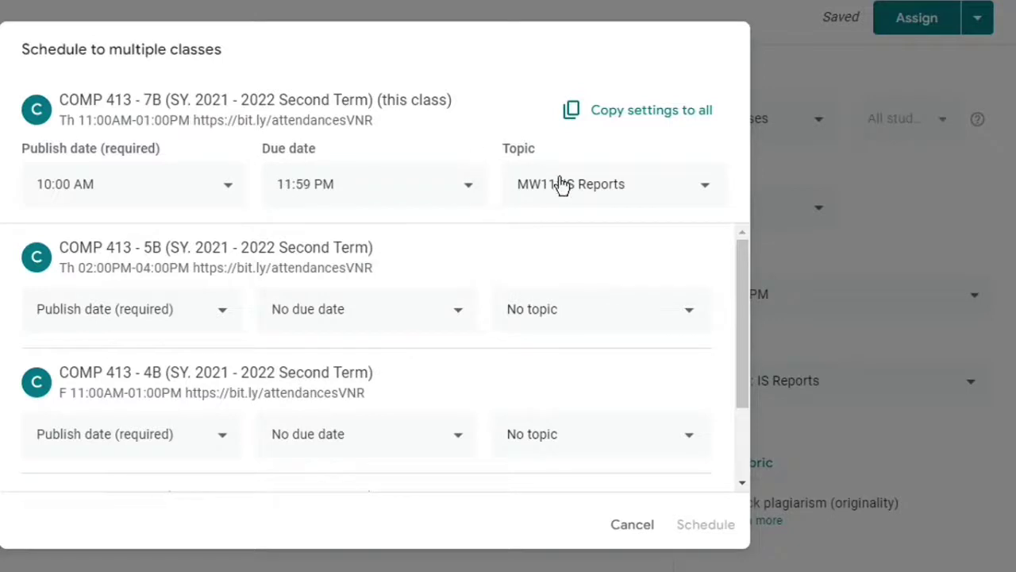
left_click(563, 186)
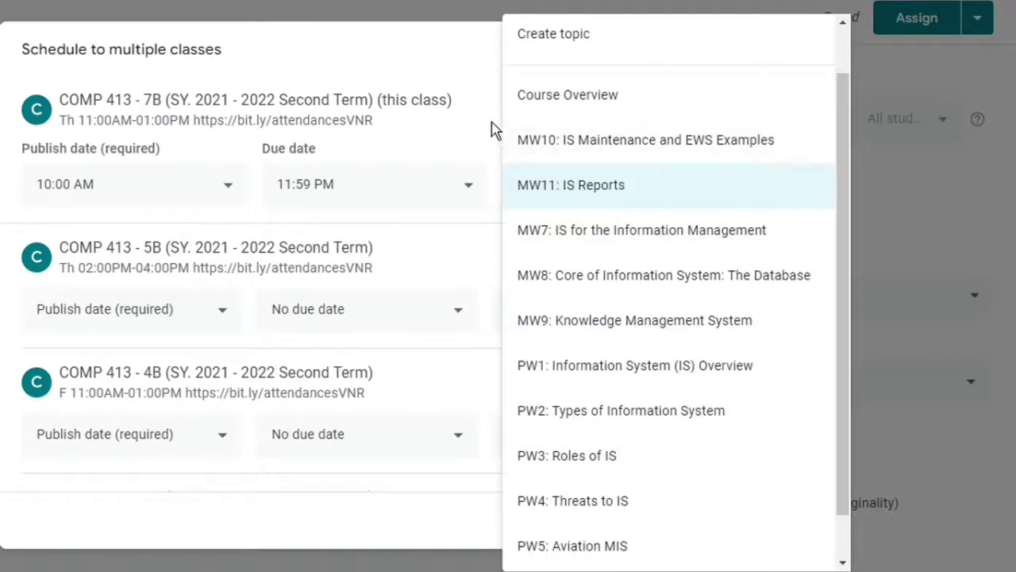
left_click(556, 191)
left_click(640, 115)
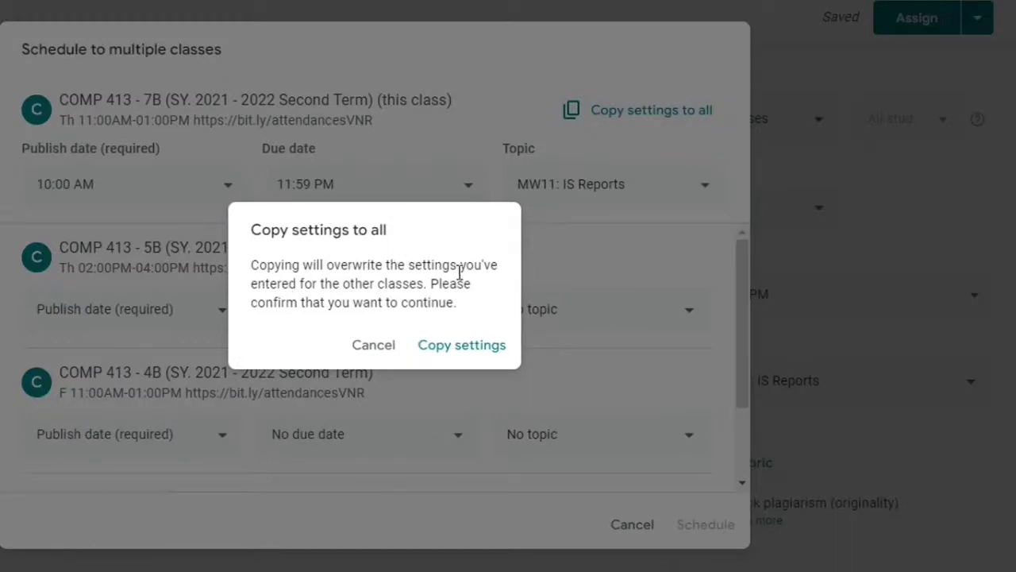
Confirm copying settings to every class, review 5B's dates and topic, and schedule the assignment
left_click(458, 348)
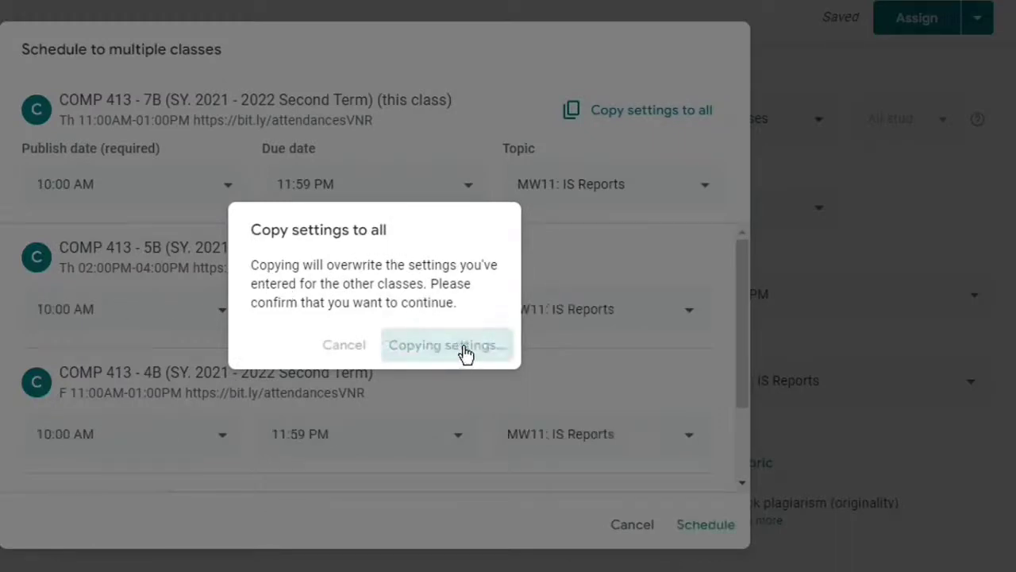
left_click_drag(742, 339, 746, 409)
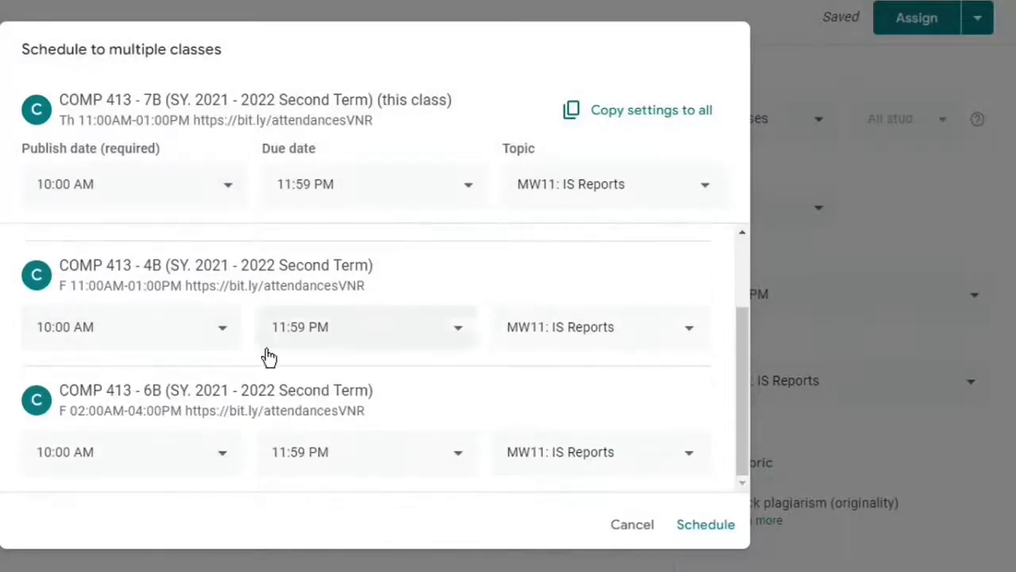
scroll(342, 423, "up", 2)
left_click(209, 316)
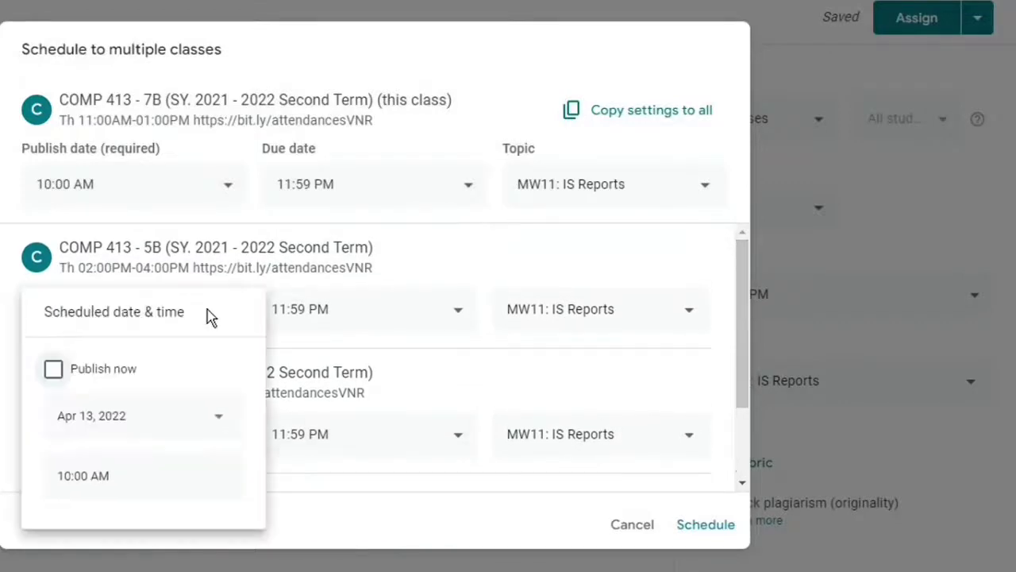
left_click(137, 424)
left_click(363, 238)
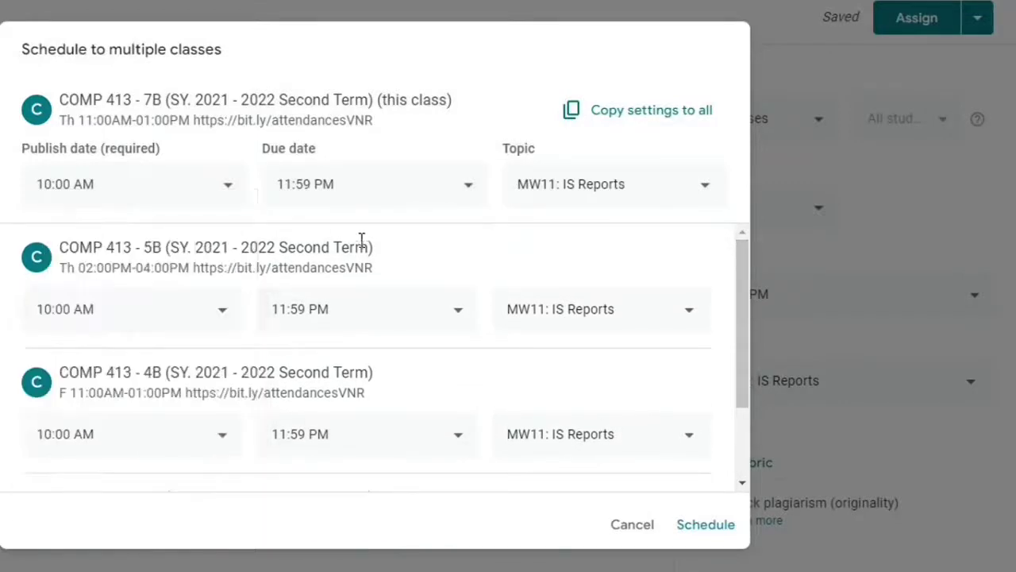
left_click(373, 313)
left_click(492, 270)
left_click(556, 309)
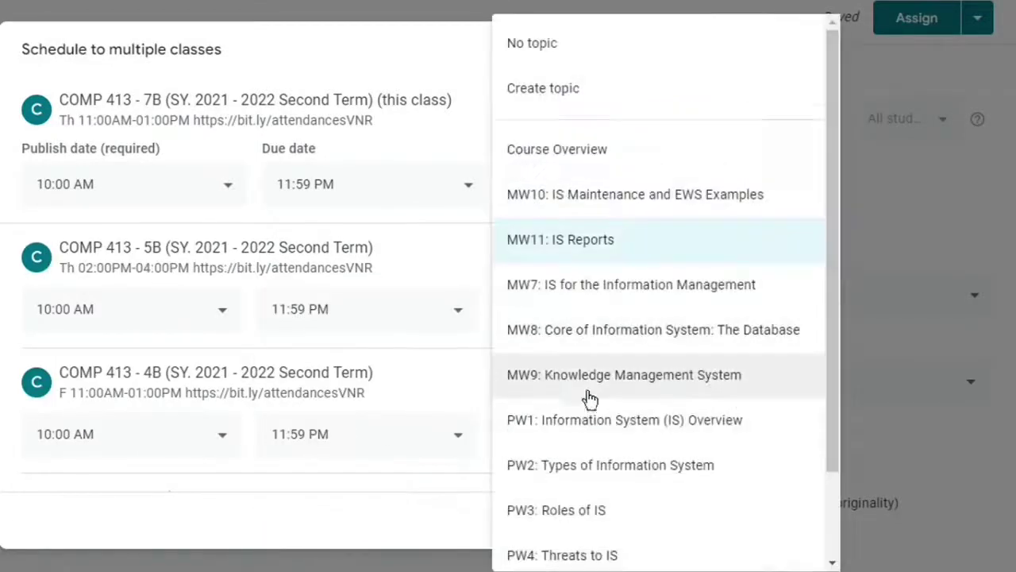
left_click(563, 267)
left_click_drag(748, 336, 750, 422)
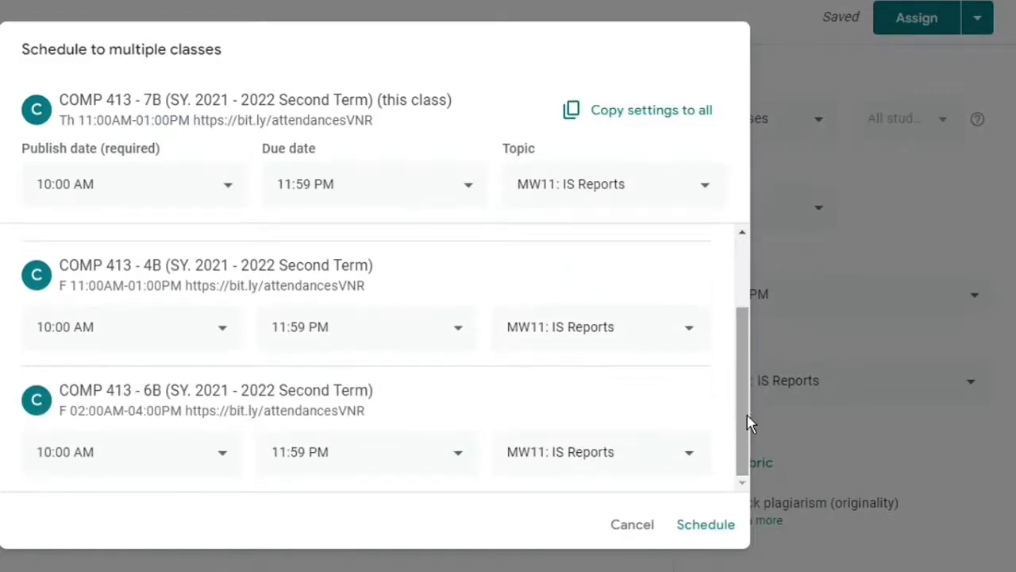
left_click(705, 527)
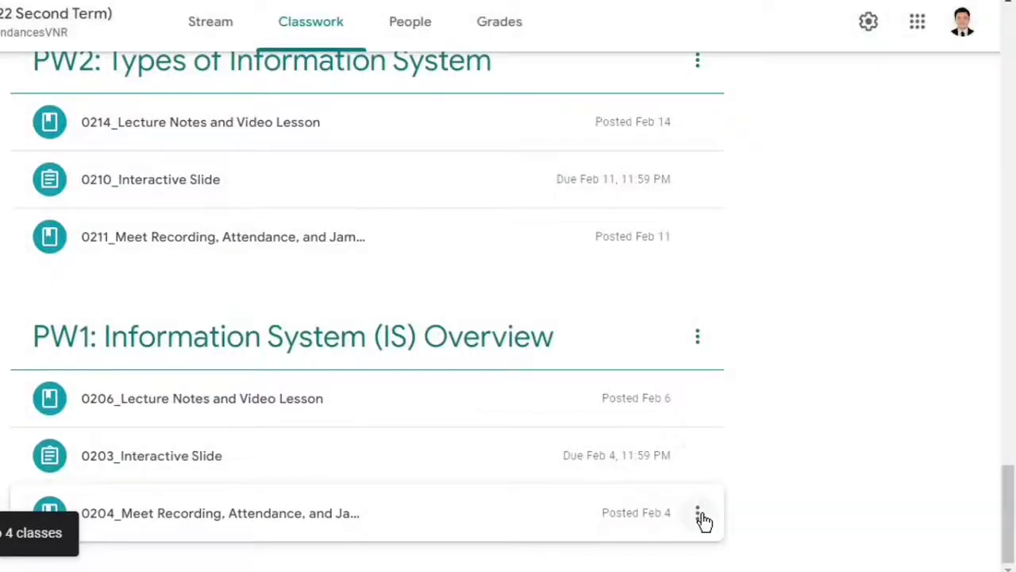
Inspect 0413_Interactive Slide under MW11: IS Reports on the Classwork page
left_click_drag(1009, 493, 1009, 83)
scroll(437, 376, "down", 1)
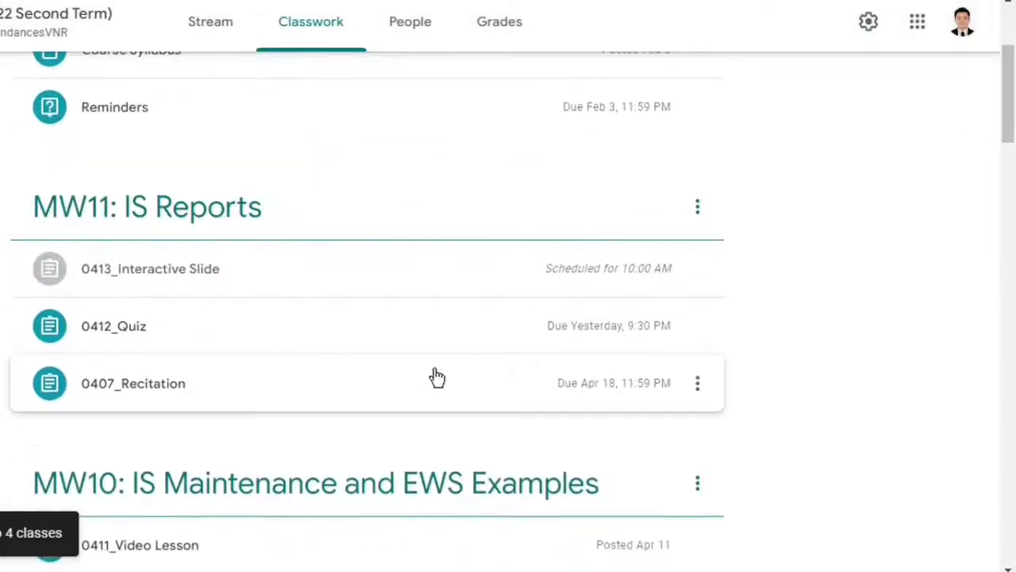
left_click(317, 281)
scroll(325, 495, "down", 2)
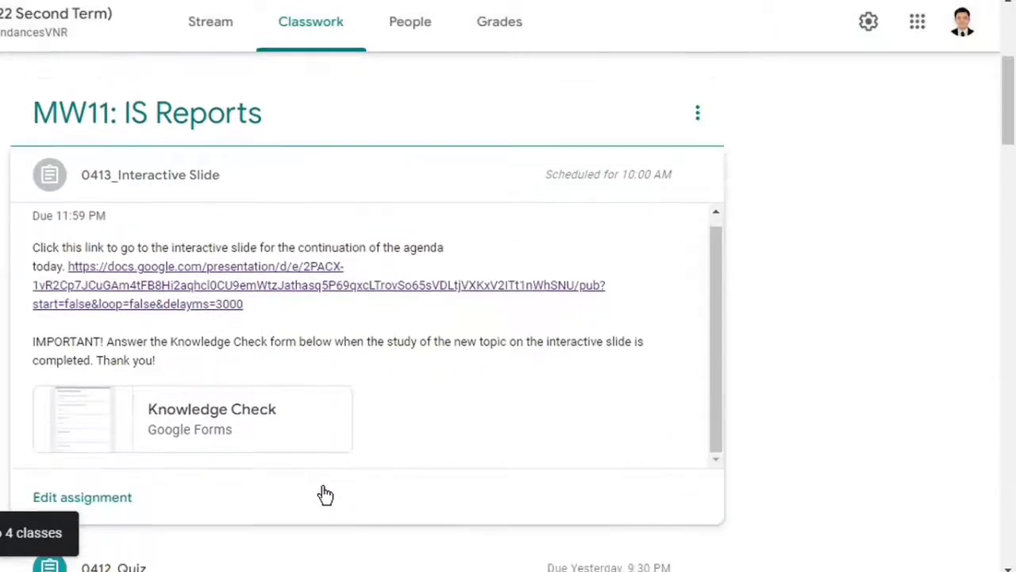
left_click(315, 186)
Verify 0413_Interactive Slide is listed under MW11 in 5B's Classwork
left_click(295, 12)
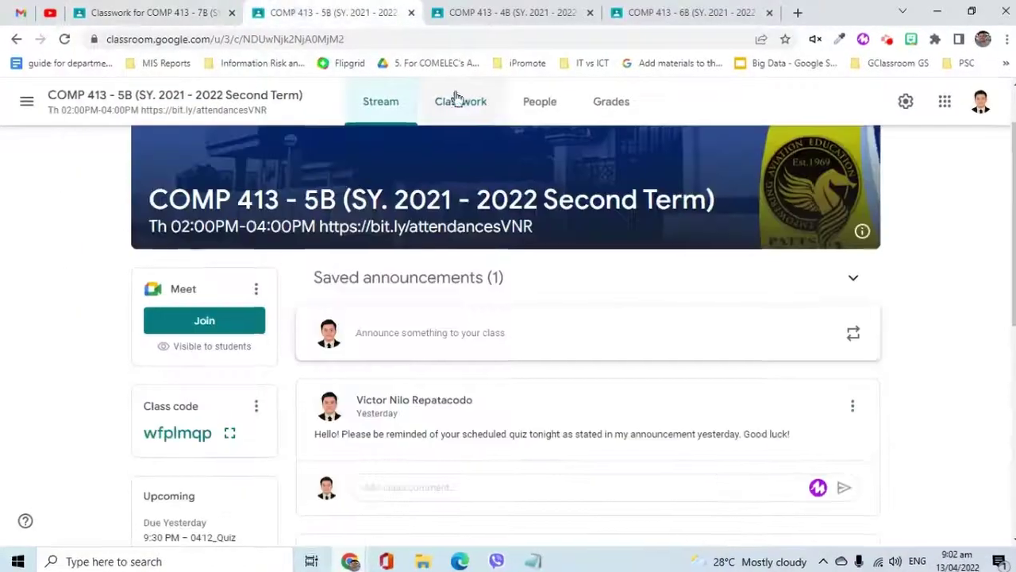
left_click(453, 100)
scroll(503, 309, "down", 3)
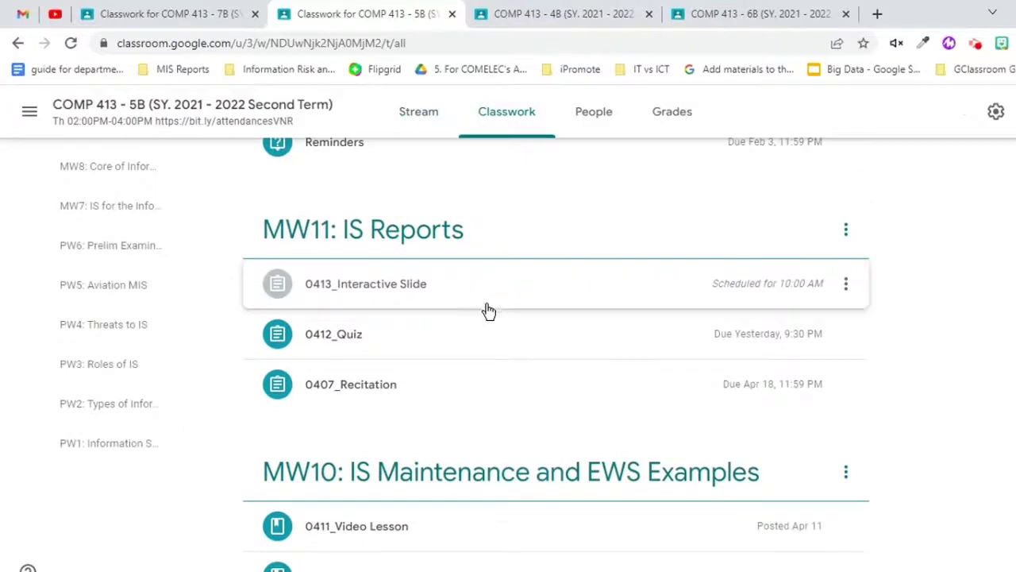
left_click(442, 298)
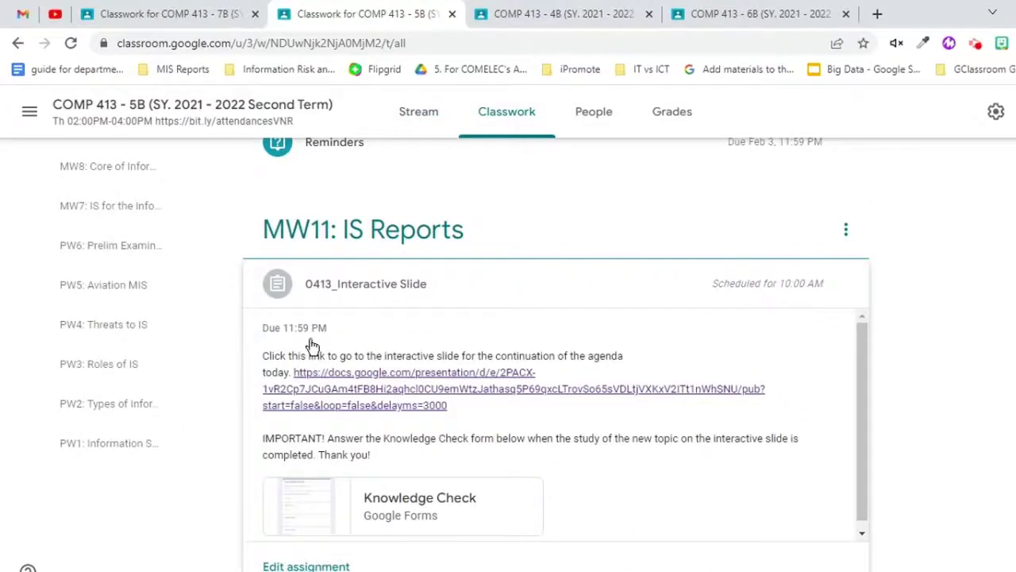
scroll(498, 381, "down", 1)
Verify the assignment in 4B's Classwork, then bring up 6B's Classwork
left_click(511, 9)
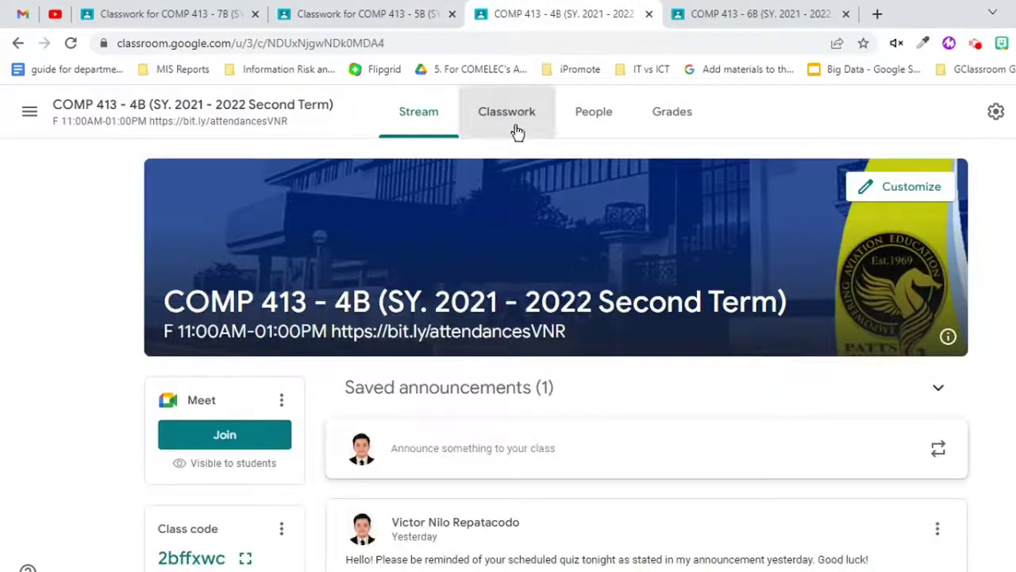
left_click(515, 132)
left_click(454, 385)
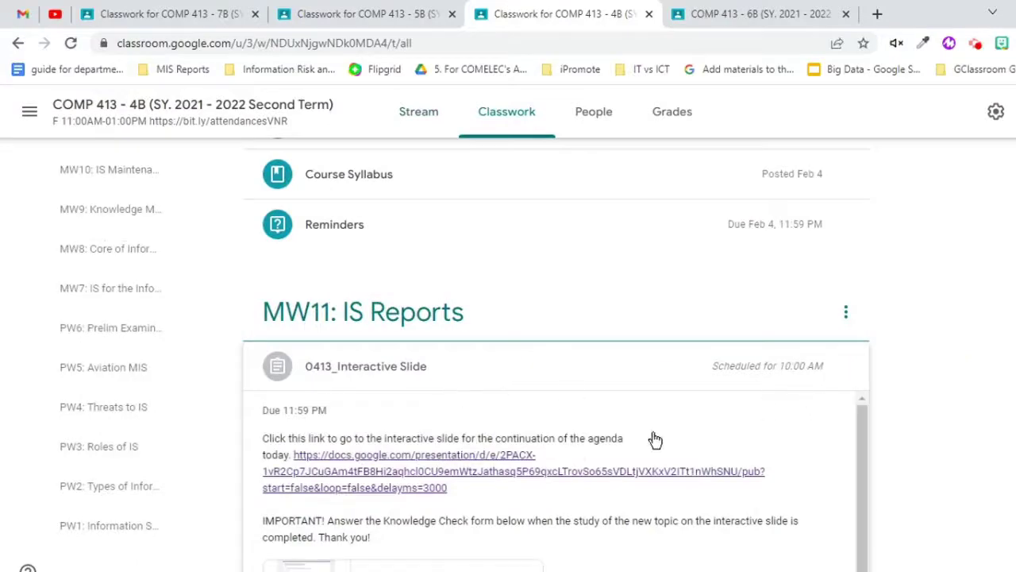
scroll(429, 500, "down", 2)
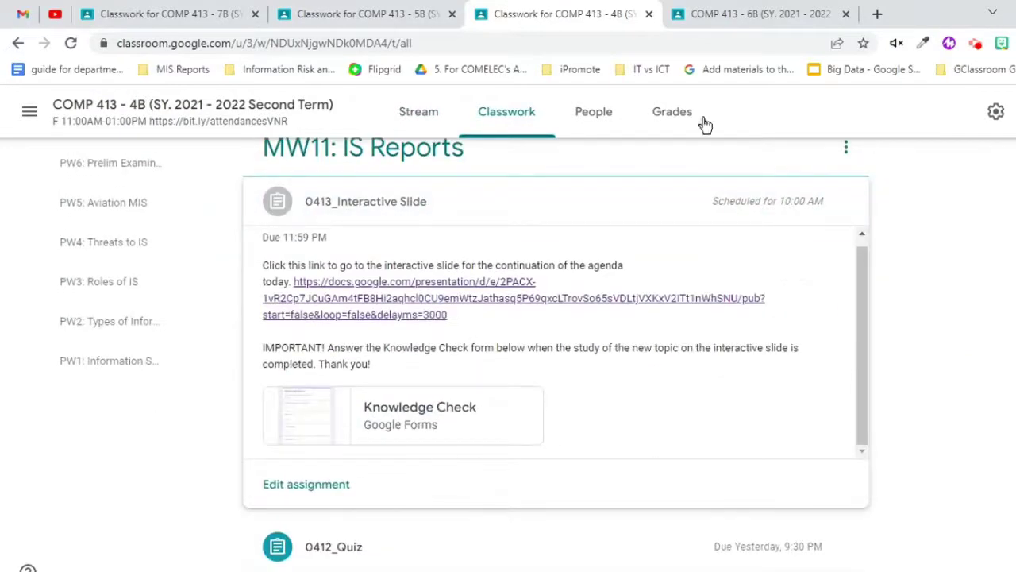
left_click(738, 9)
left_click(500, 114)
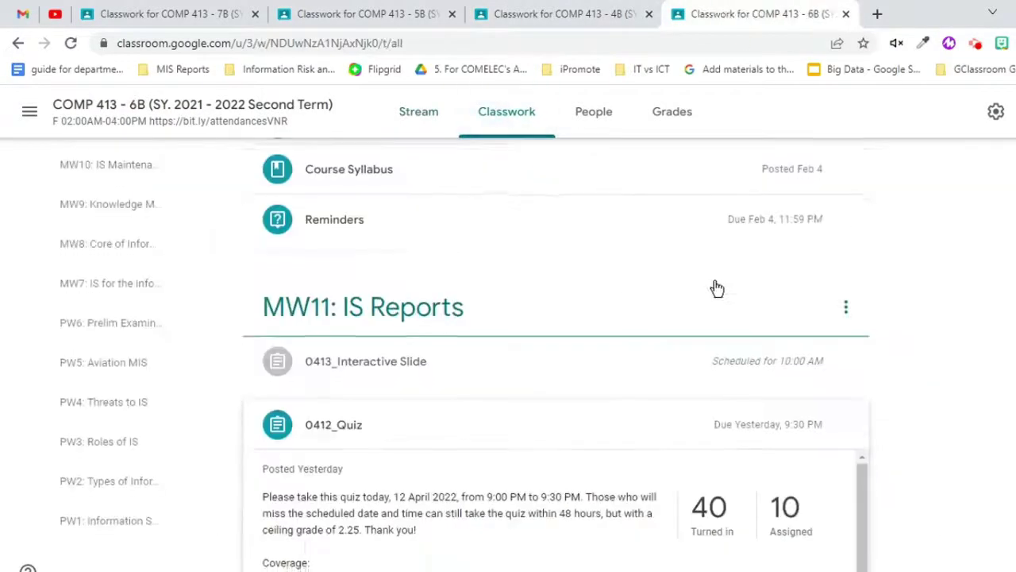